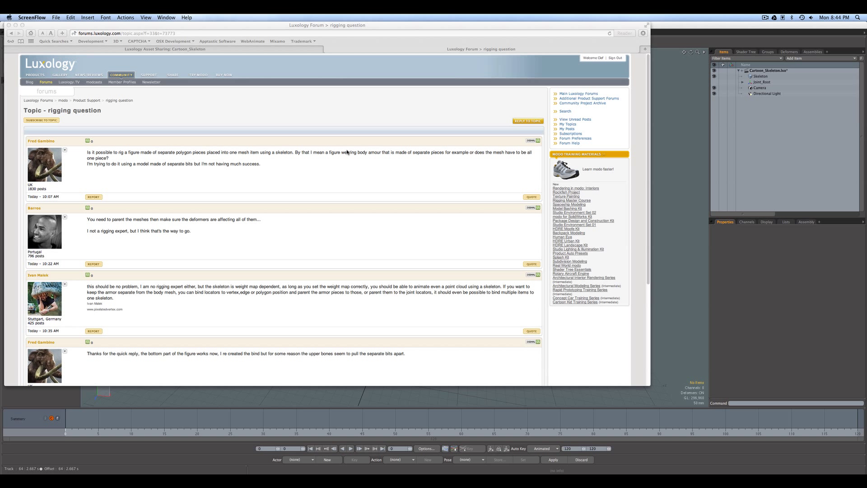
Step: Bring the 'Luxology Asset Sharing: Cartoon_Skeleton' page to the front in Safari
click(221, 50)
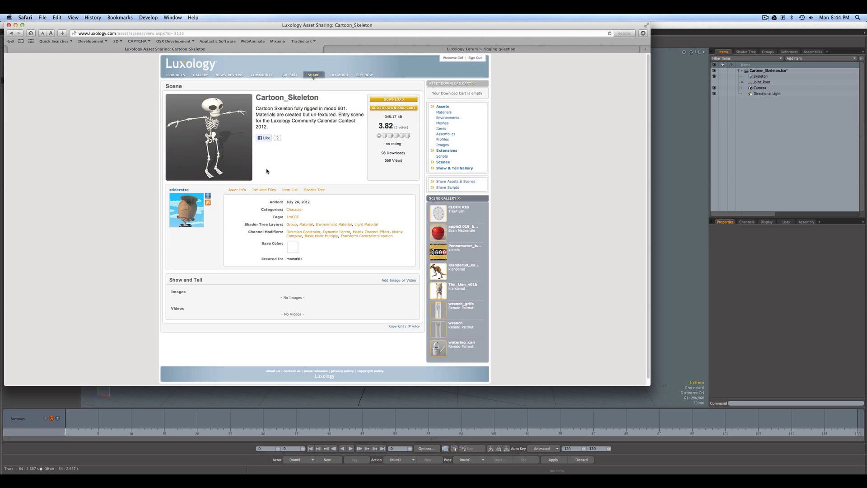
Step: Minimize Safari to reveal the Cartoon_Skeleton.lxo scene in modo
click(15, 25)
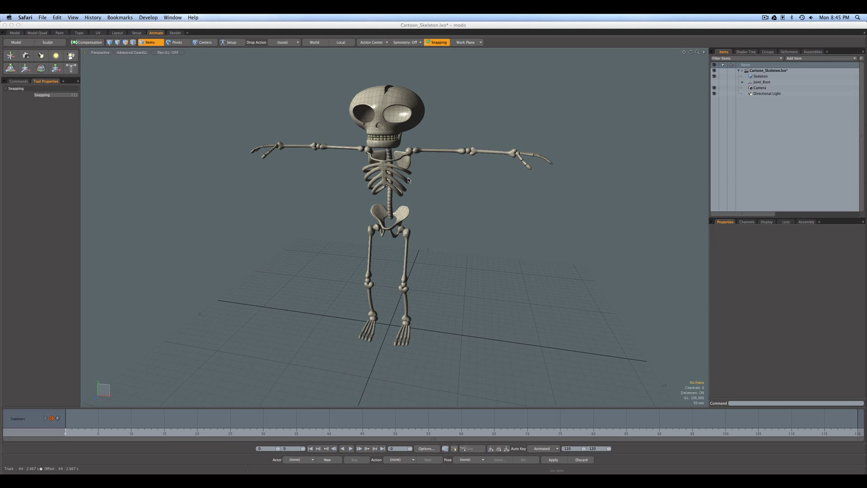
click(766, 77)
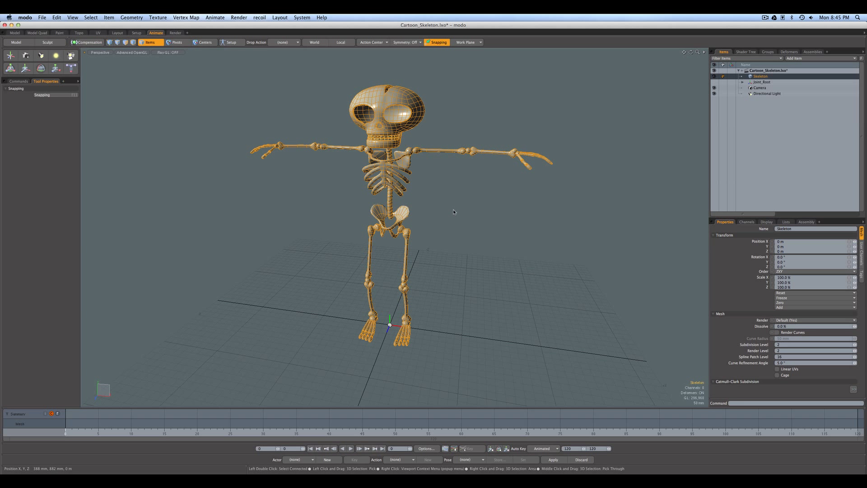
click(397, 197)
click(371, 192)
alt+drag(483, 215, 468, 203)
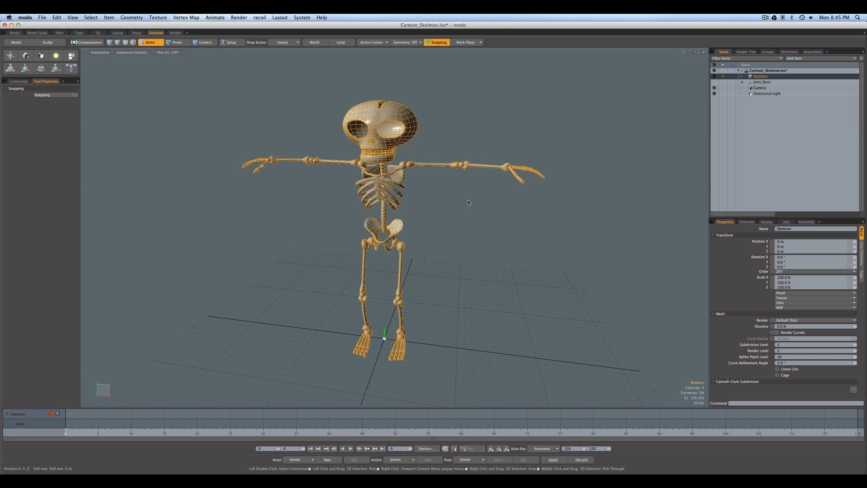
click(449, 184)
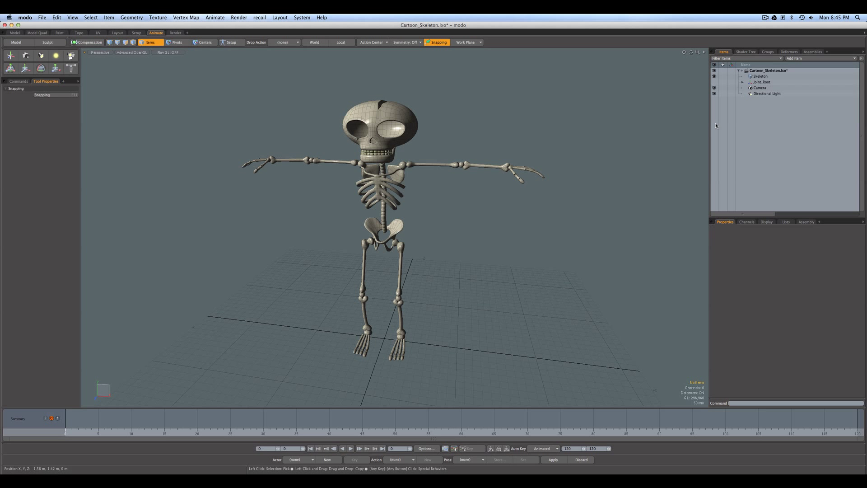
Step: Show the Commands lists, unhide Joint_Root, and orbit to see the bones over the mesh
click(25, 82)
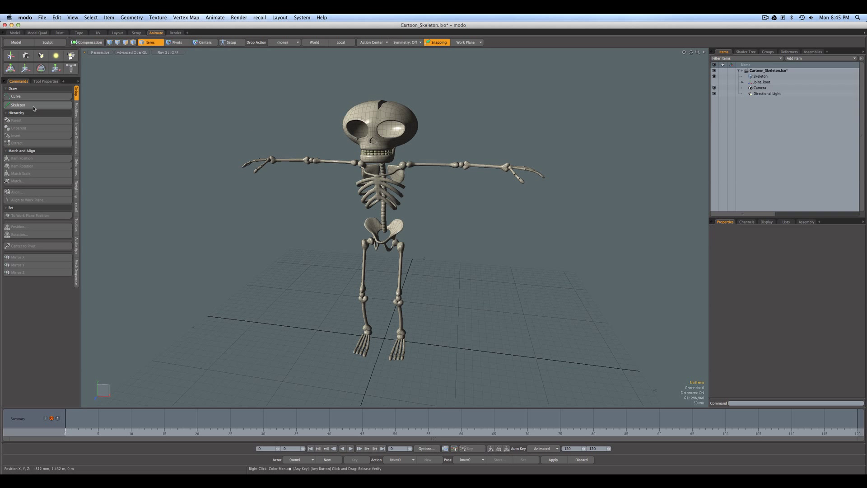
click(714, 82)
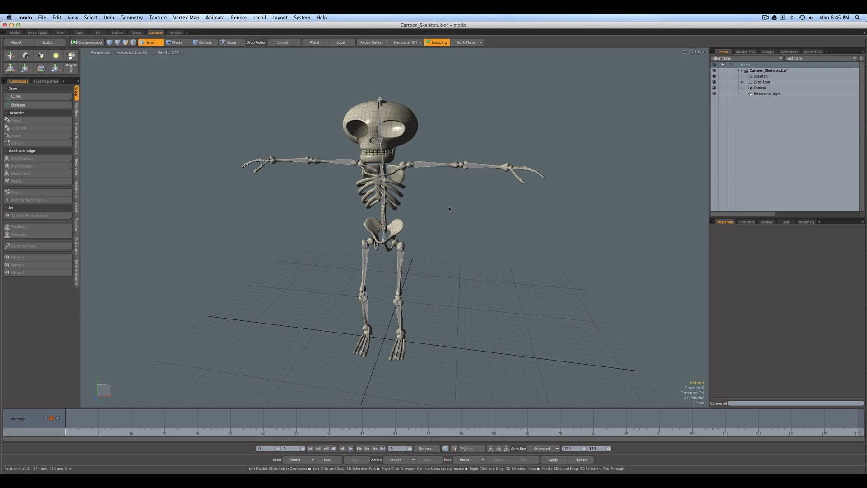
alt+drag(453, 208, 413, 211)
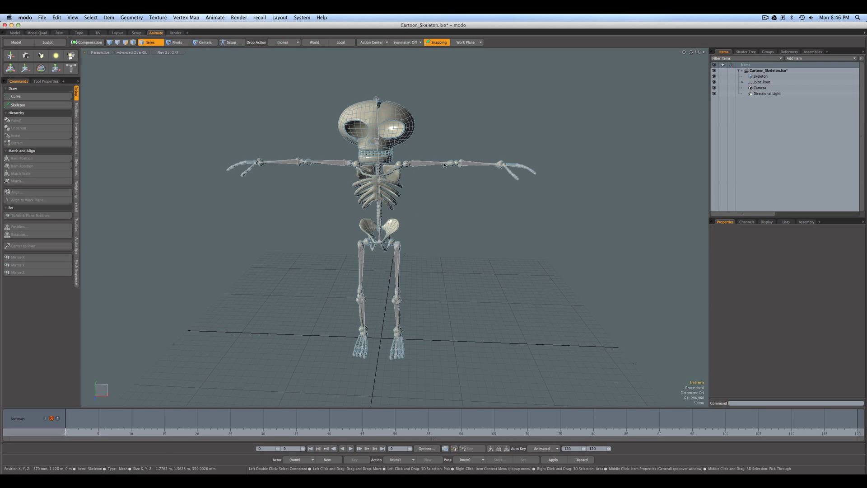
mouse_move(457, 197)
alt+mouse_down()
mouse_move(453, 205)
mouse_move(461, 193)
alt+mouse_up()
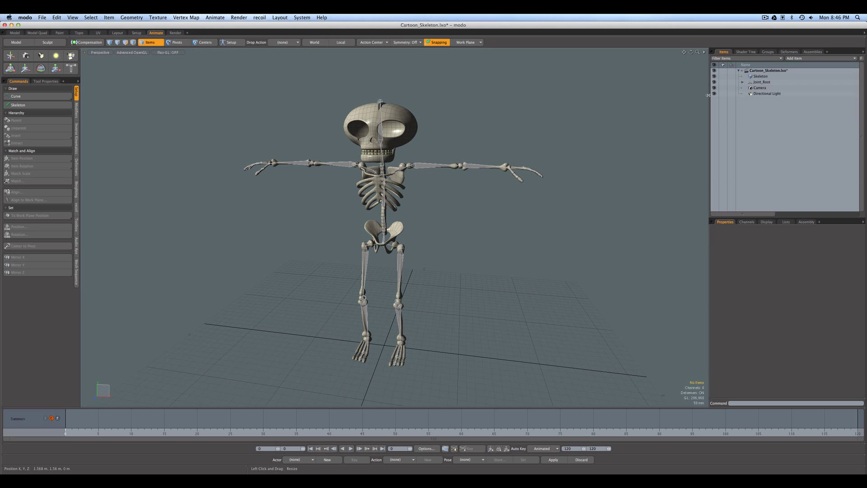
Step: Rename the Skeleton mesh to 'Bob'
click(760, 76)
double_click(764, 77)
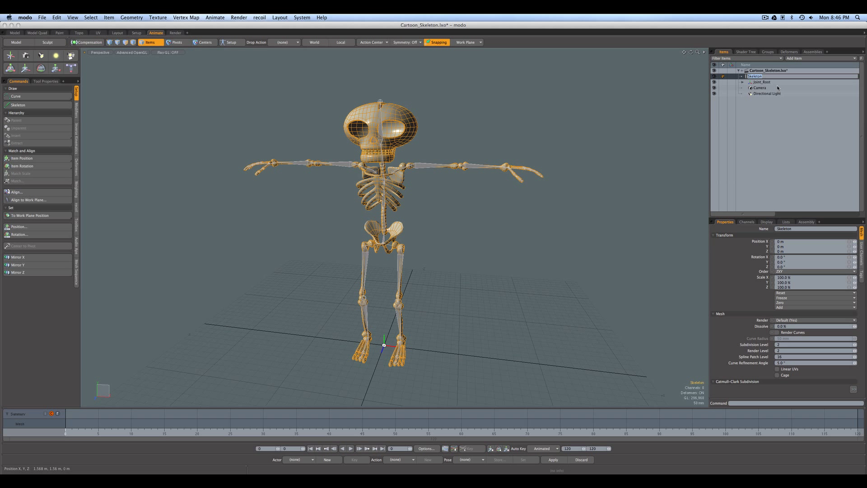
text(Bob)
key(Return)
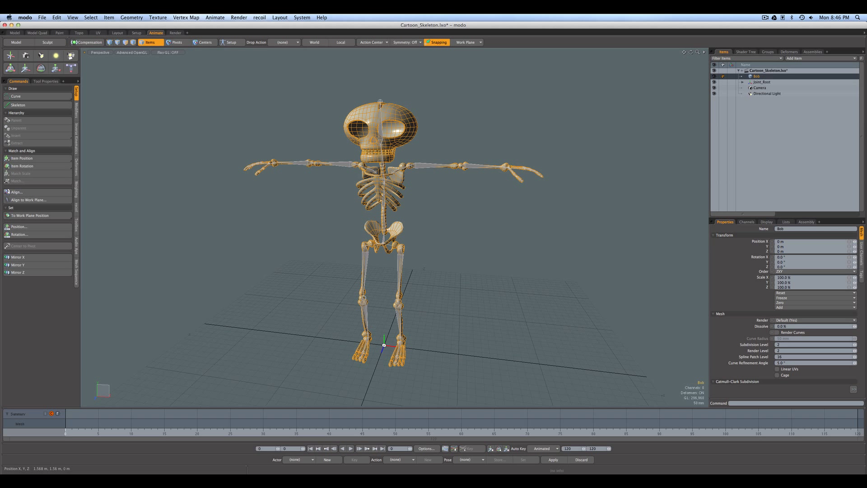
Step: Turn on Setup mode with Joint_Root and Bob selected together
click(761, 82)
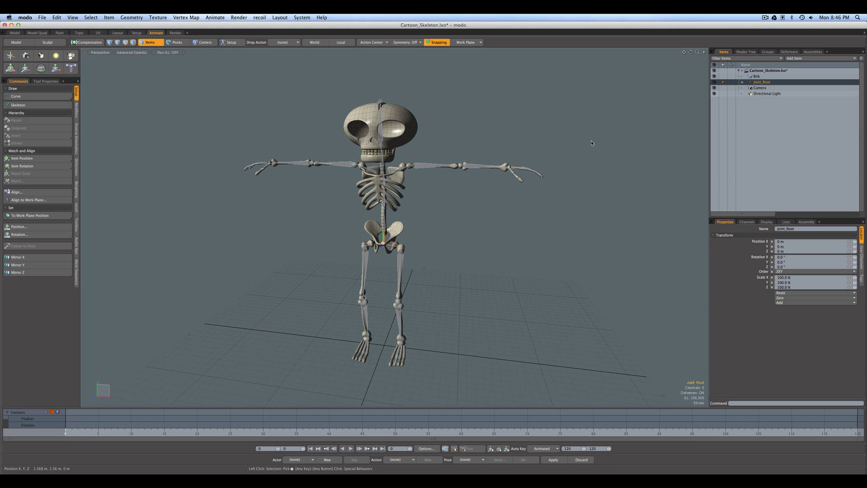
mouse_move(478, 209)
alt+mouse_down()
mouse_move(462, 210)
mouse_move(468, 205)
alt+mouse_up()
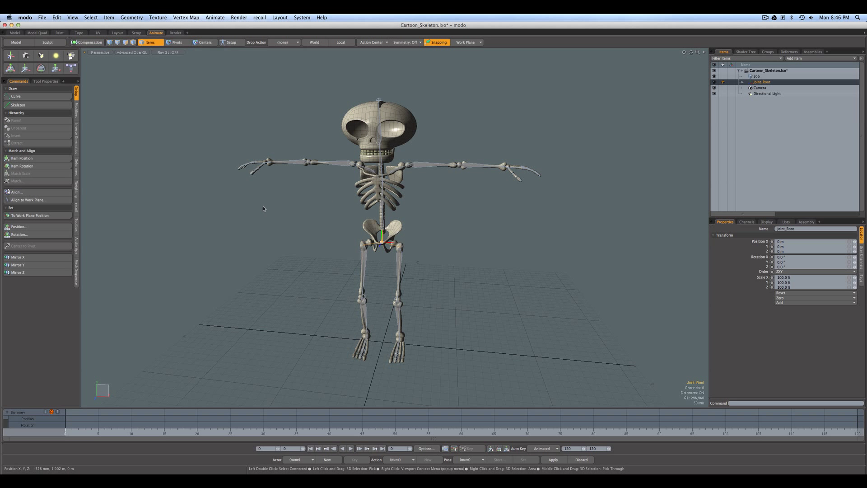
alt+drag(223, 206, 243, 206)
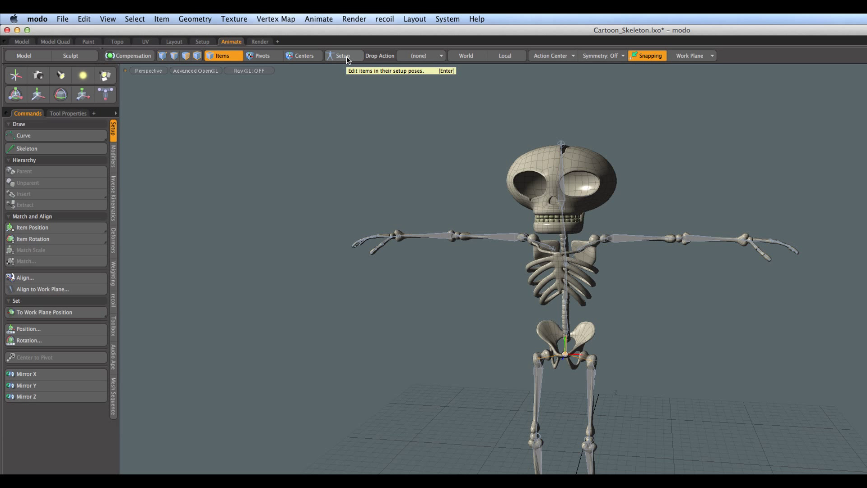
click(345, 56)
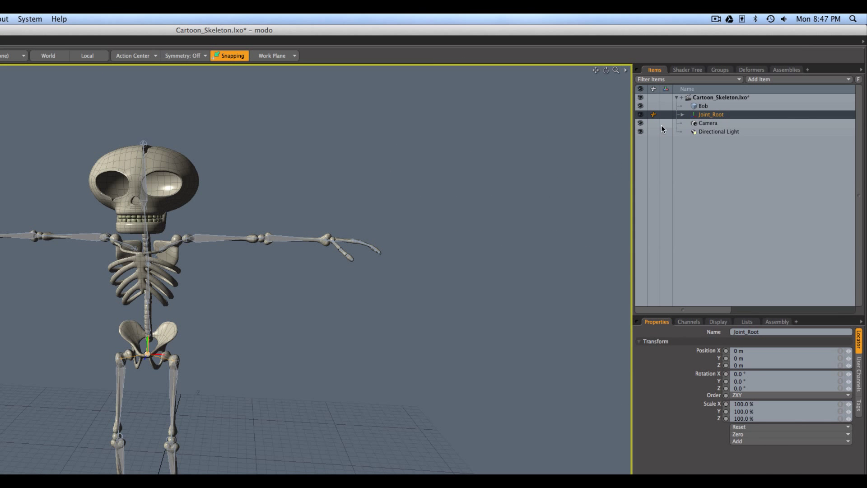
shift+click(703, 106)
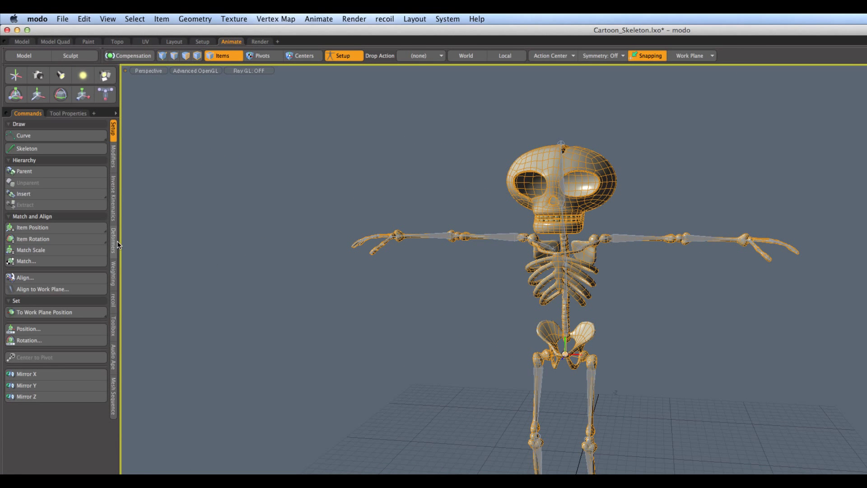
Step: Open the Bind dialog from the Deformers commands, with Bind Type set to Heat
click(113, 242)
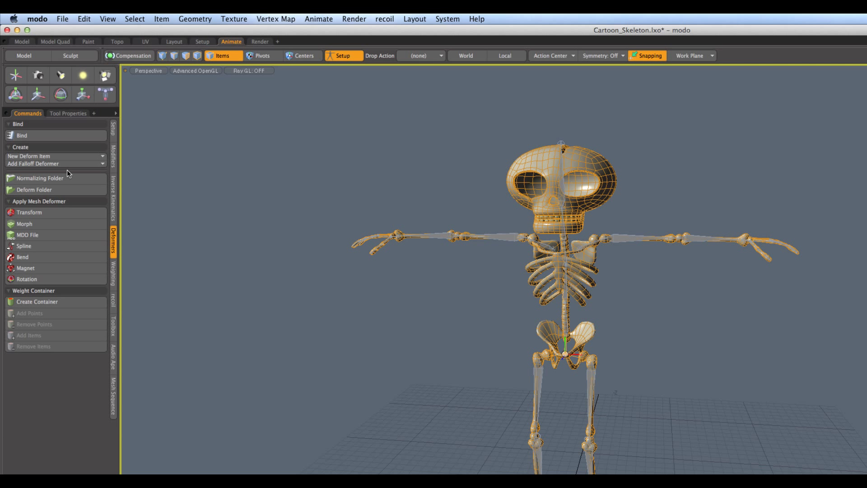
click(42, 136)
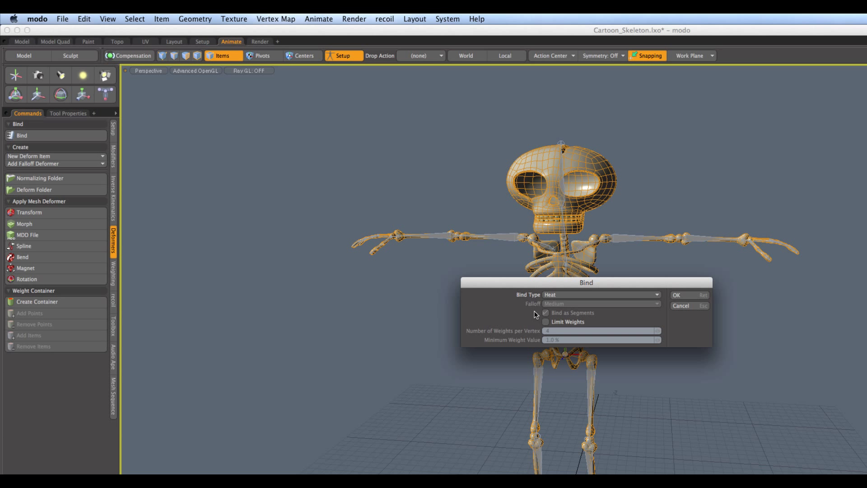
drag(620, 282, 620, 273)
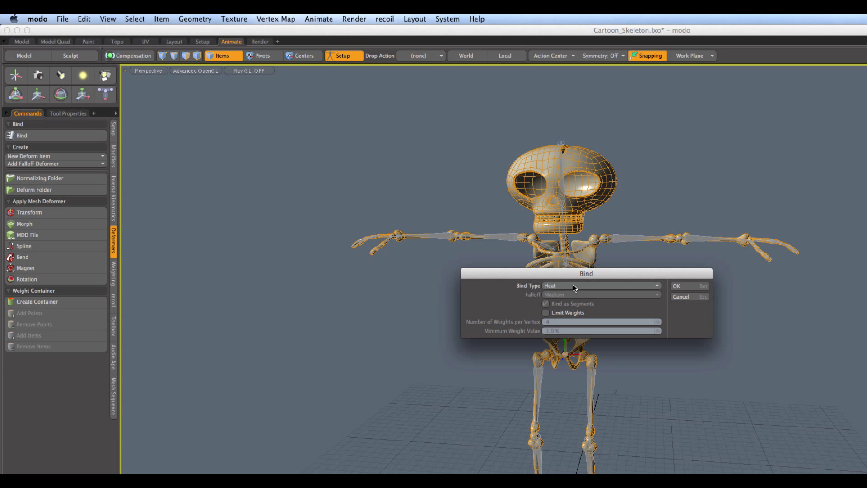
Step: Apply the Heat bind and dismiss the weight.heat mesh topology error
click(684, 286)
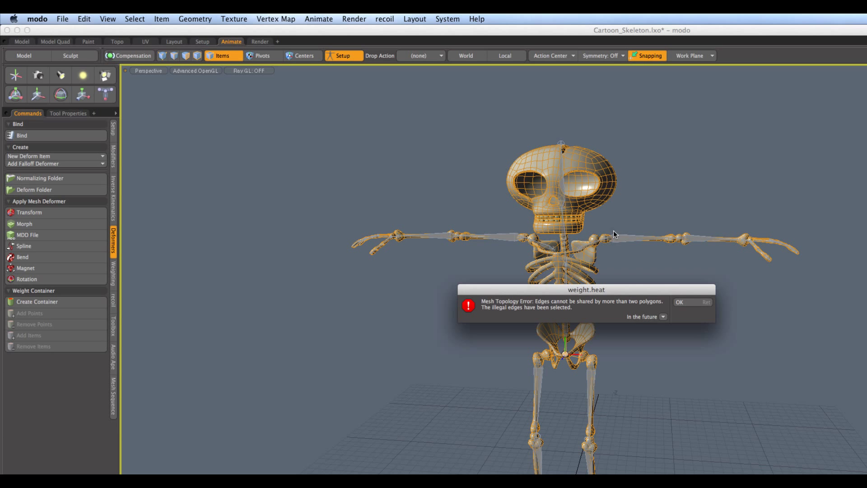
click(695, 302)
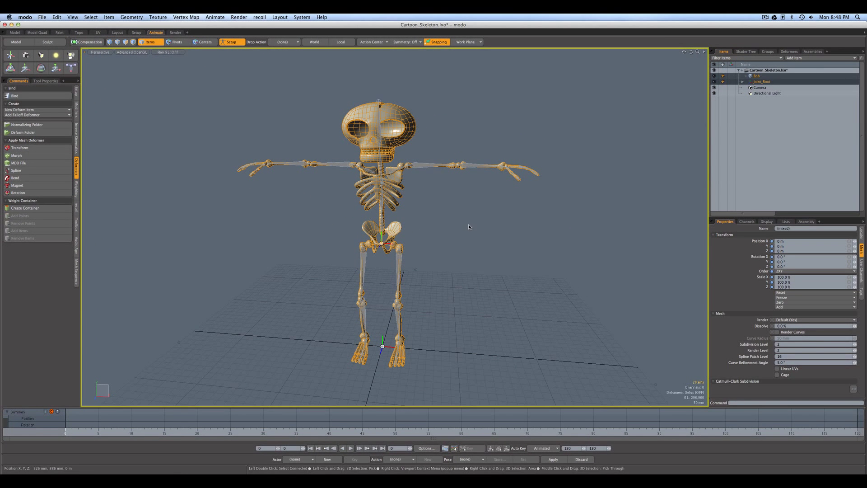
Step: Review Bob's per-joint weight maps, then show the deformers holding the Normalizing Folder
click(752, 77)
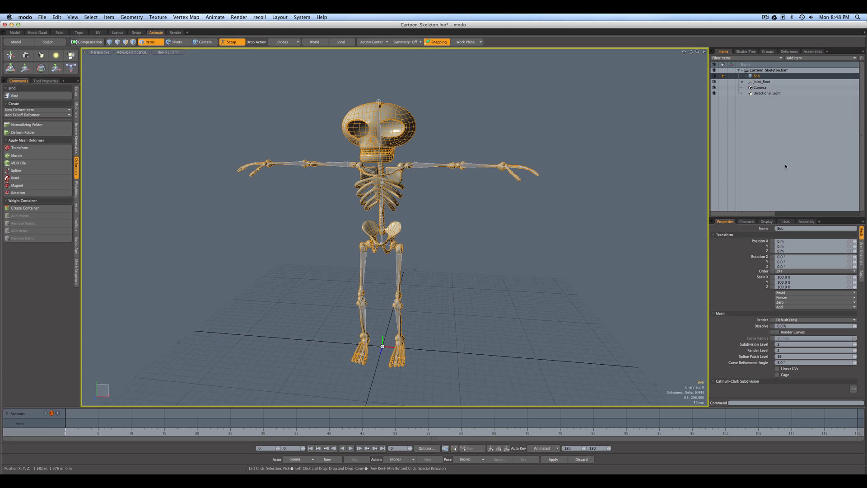
click(786, 222)
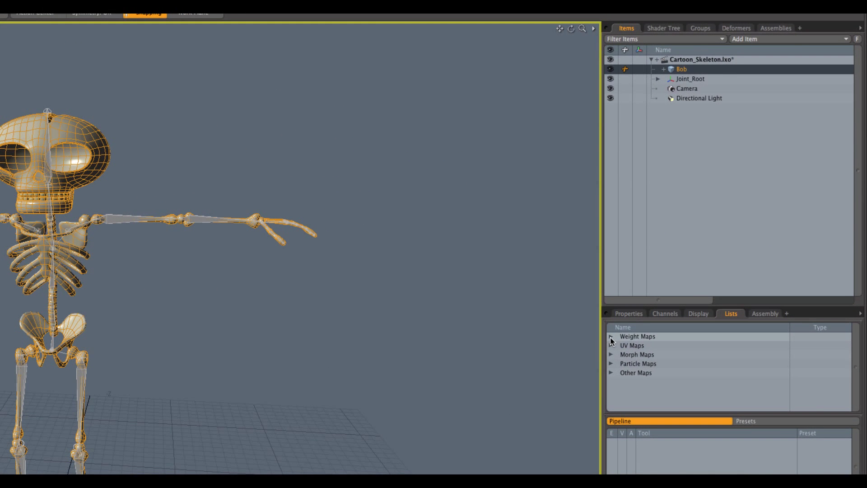
scroll(680, 368, down, 8)
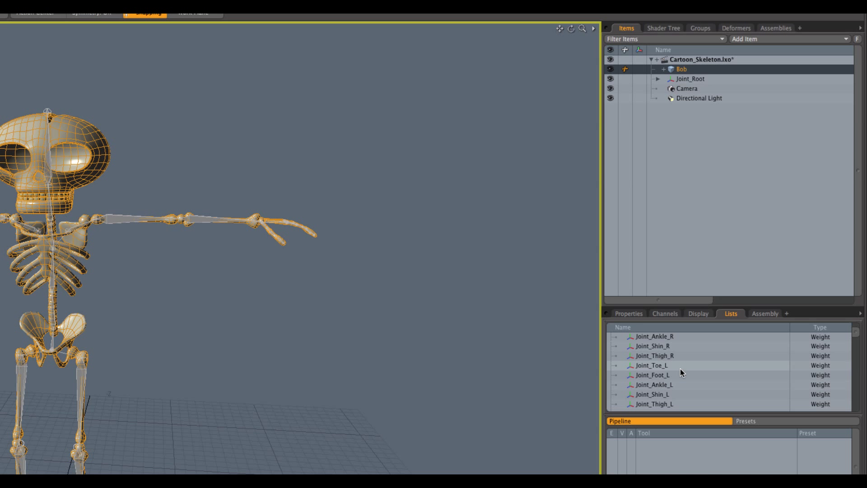
scroll(680, 368, down, 10)
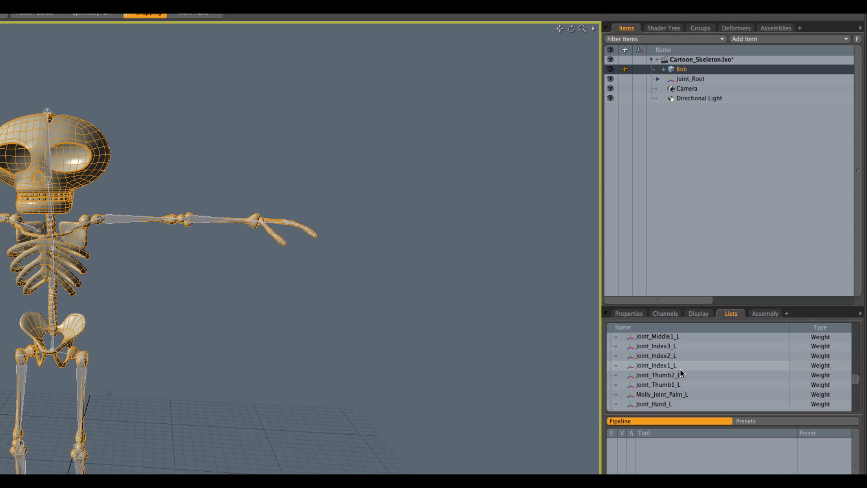
scroll(679, 369, down, 10)
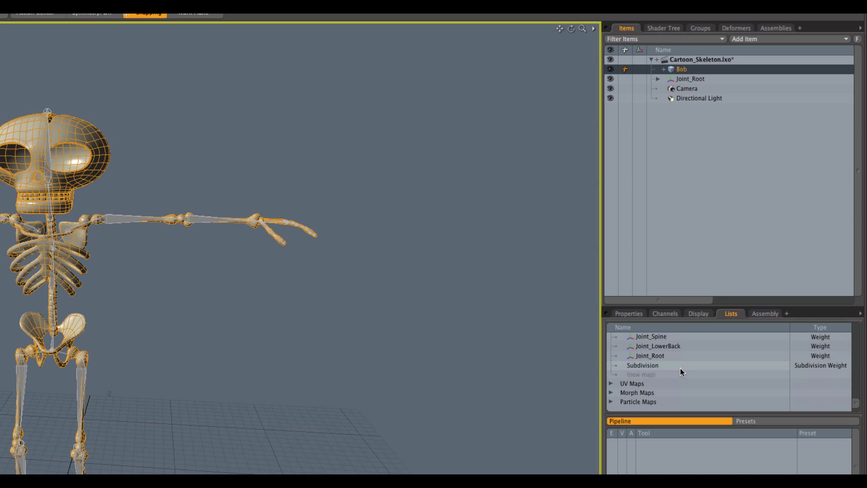
scroll(680, 368, up, 15)
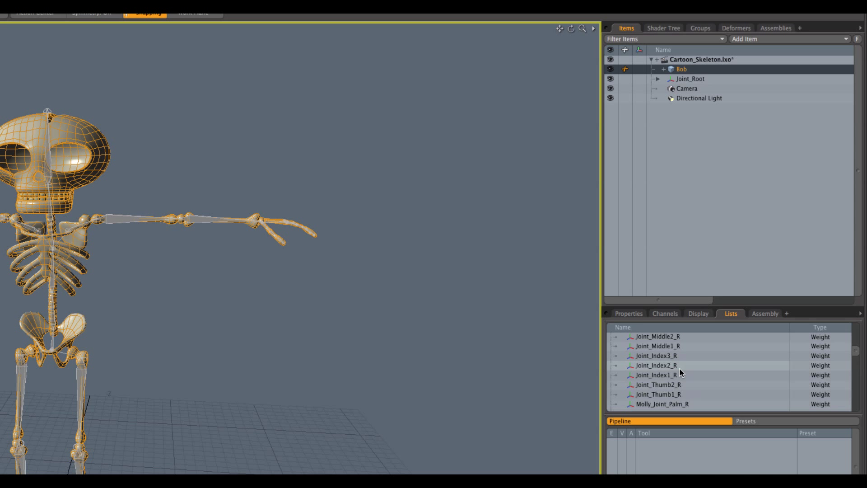
scroll(679, 368, up, 5)
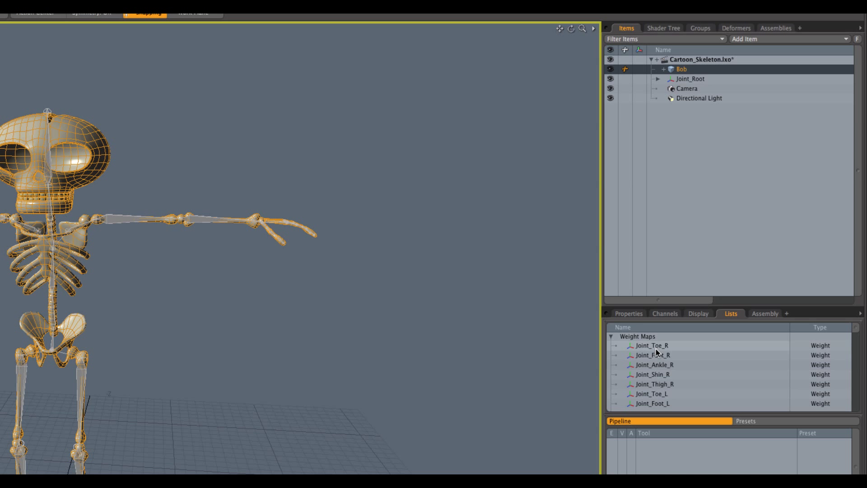
scroll(689, 374, down, 10)
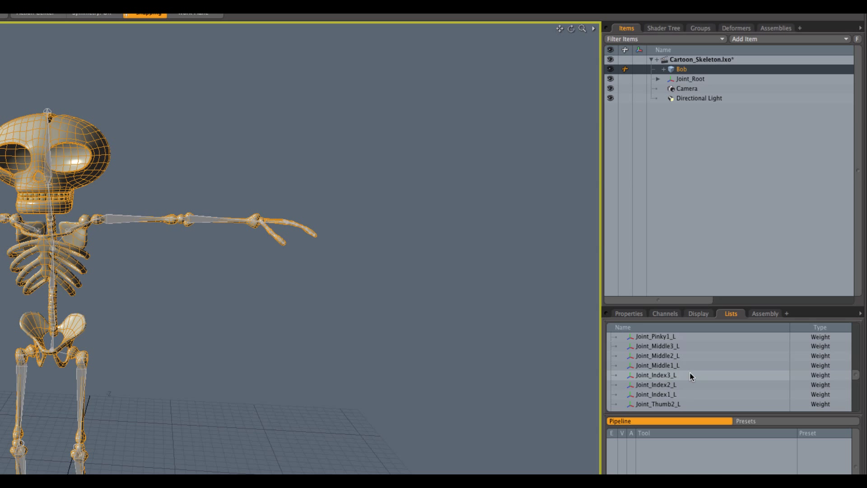
scroll(689, 375, down, 10)
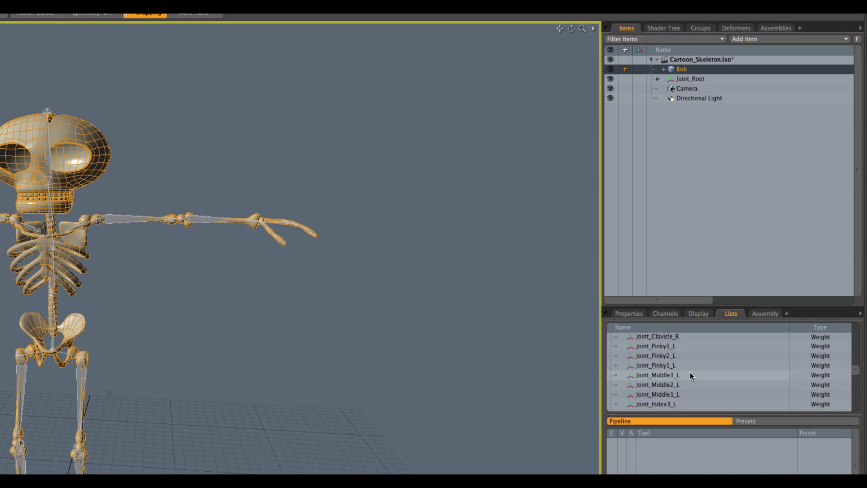
scroll(686, 374, up, 20)
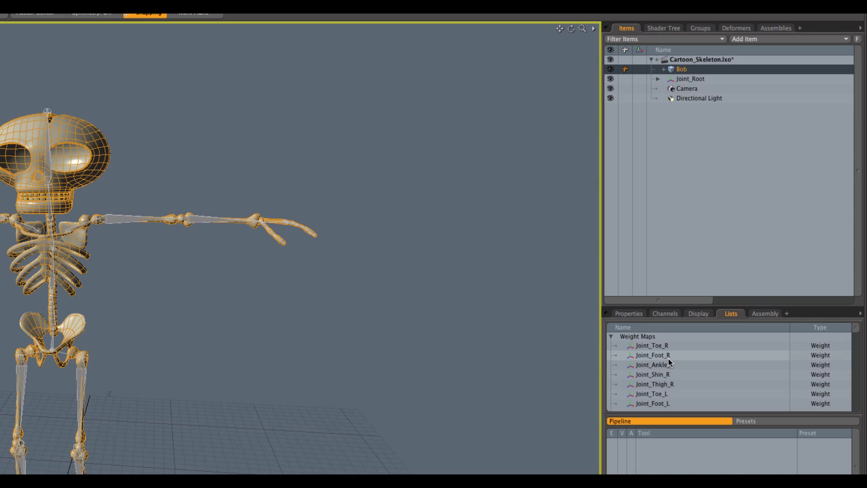
click(735, 29)
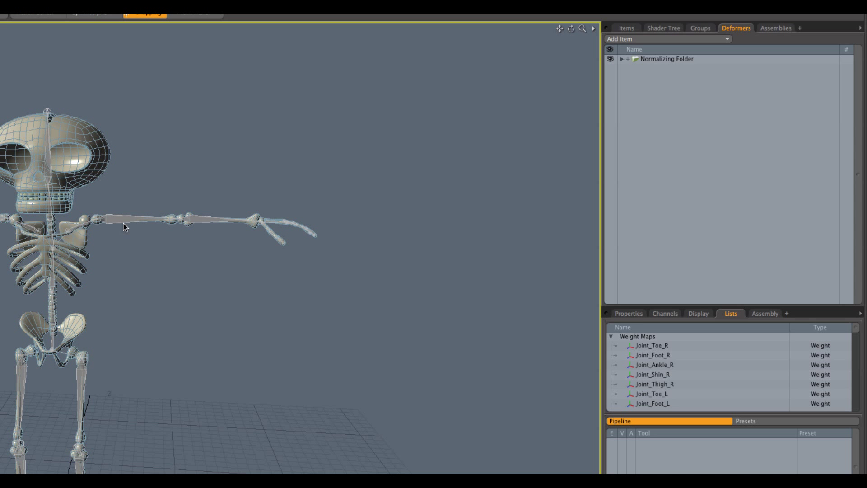
Step: Deselect the Bob mesh by clicking empty viewport space
click(93, 224)
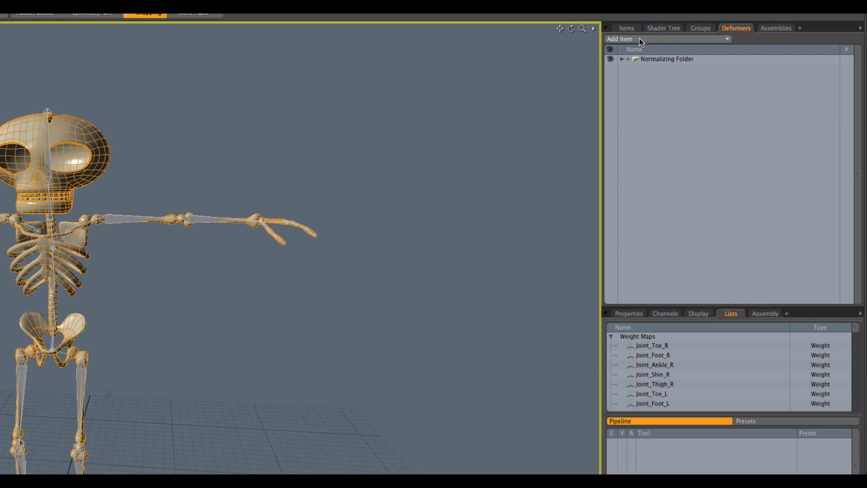
Step: In Polygons mode, select the whole left upper-arm bone mesh (128 polygons)
click(626, 28)
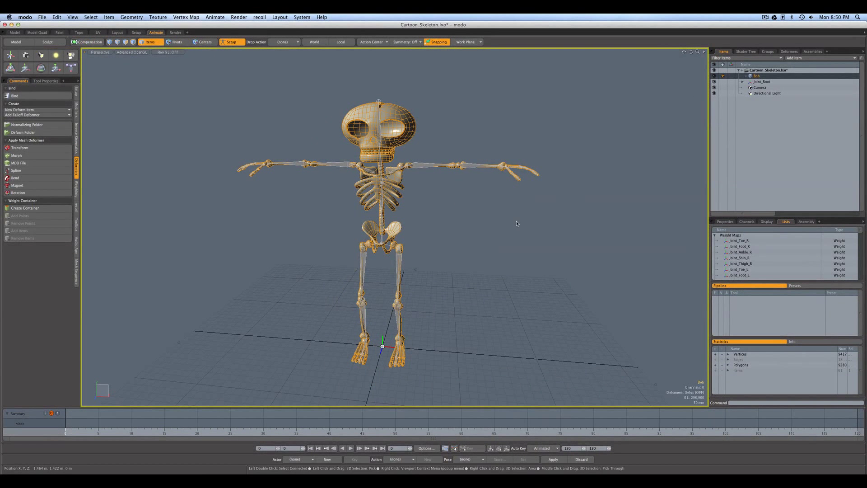
alt+drag(517, 223, 479, 237)
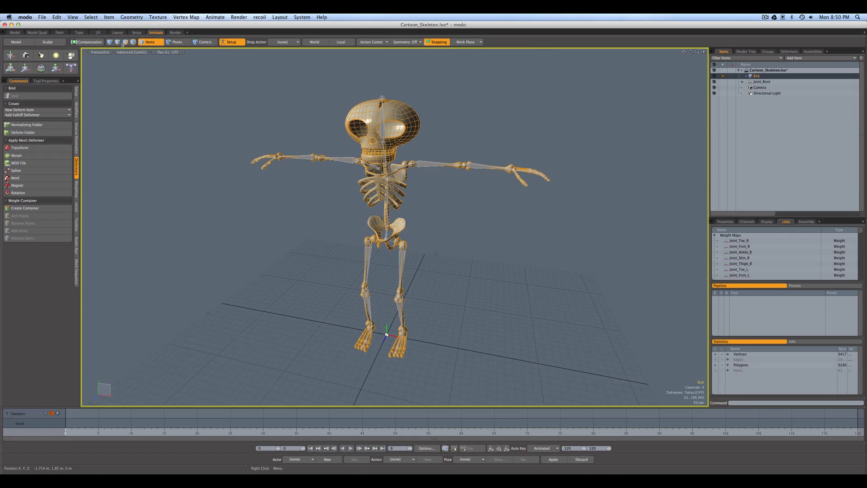
key(3)
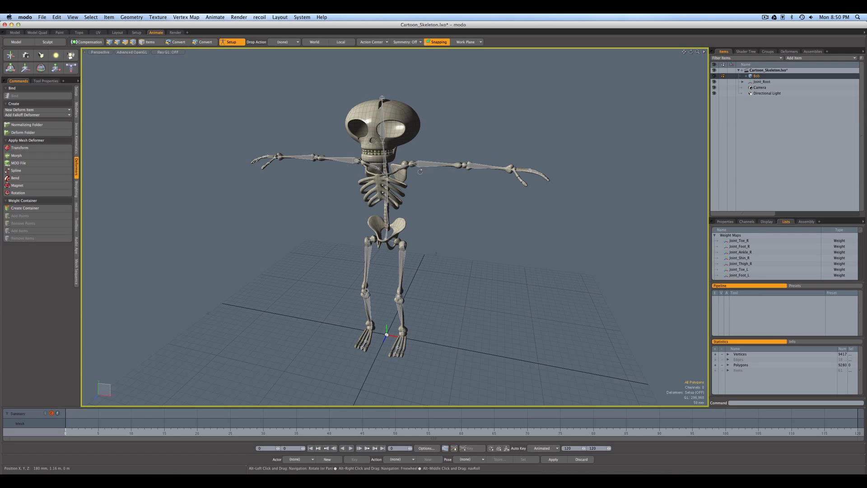
scroll(414, 166, up, 5)
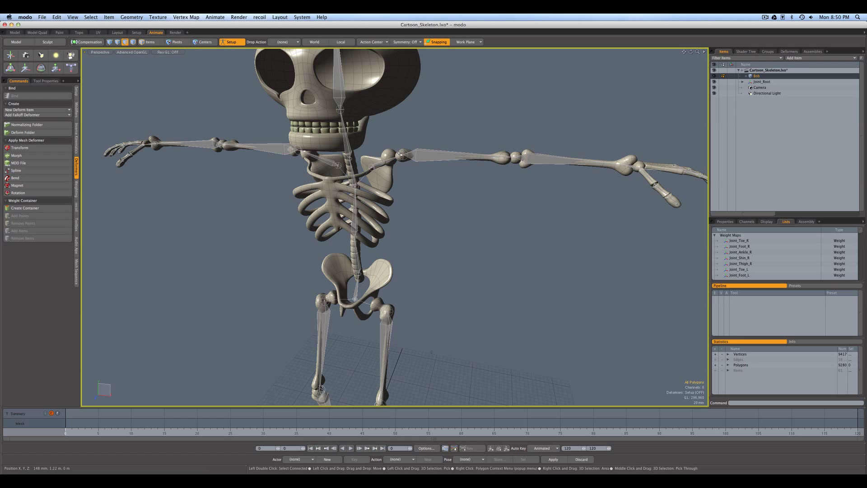
double_click(403, 156)
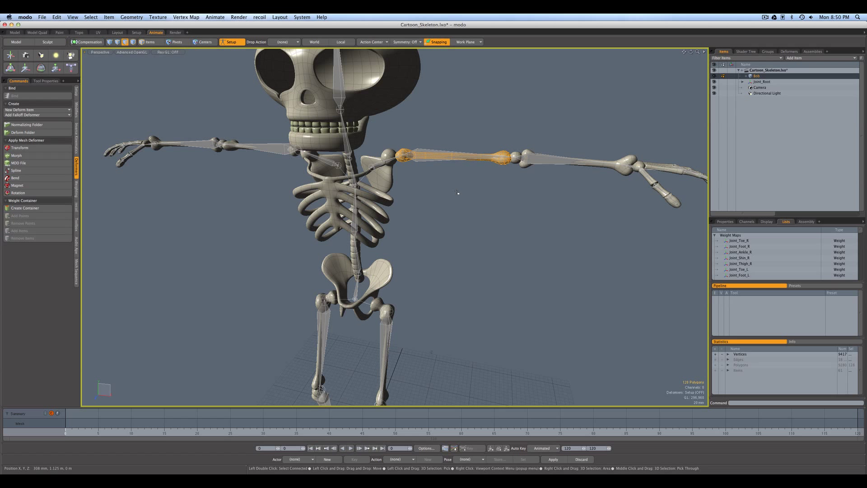
Step: Select the Joint_UpperArm_L joint, then return to Polygons selection mode
click(753, 82)
click(149, 41)
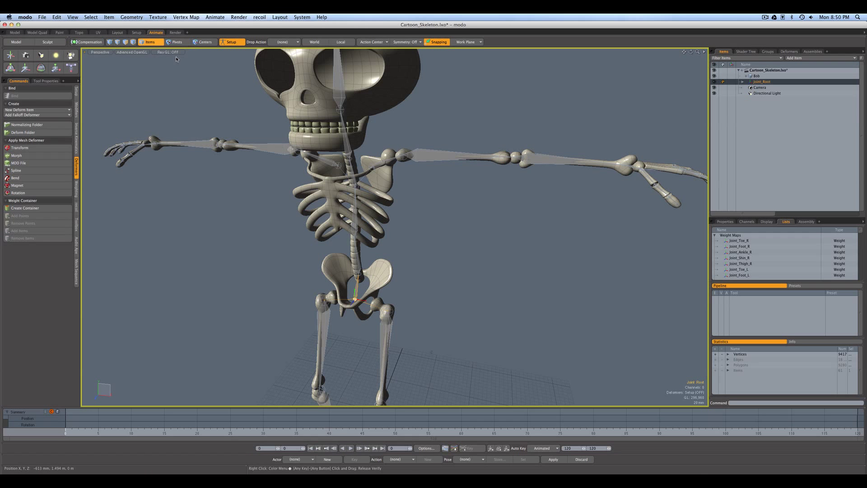
click(436, 158)
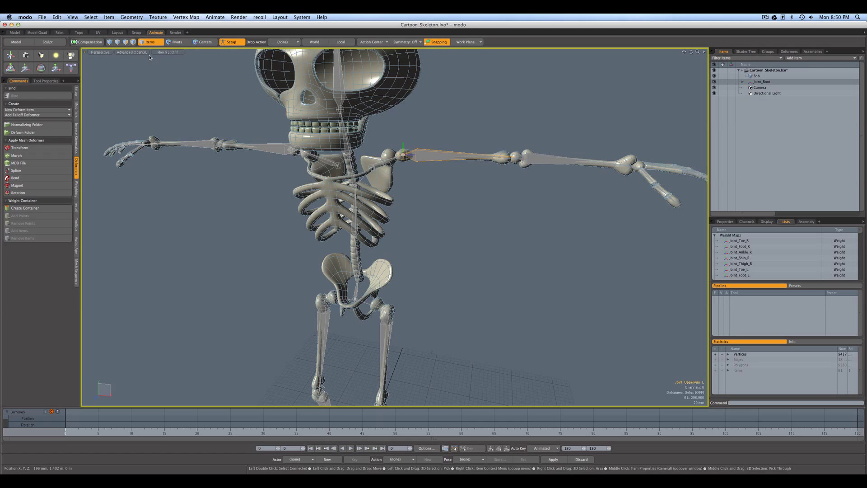
click(125, 41)
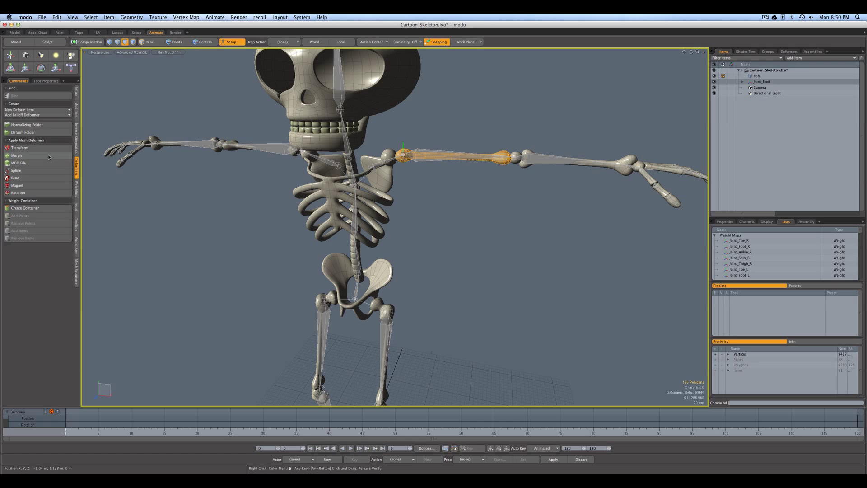
Step: Start Adjust Weights on the upper-arm polygons and set viewport shading to Vertex Map
click(76, 193)
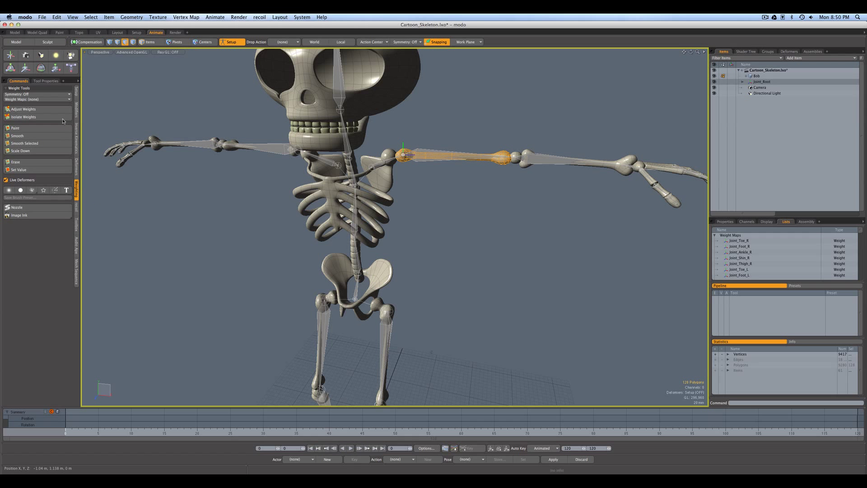
click(50, 113)
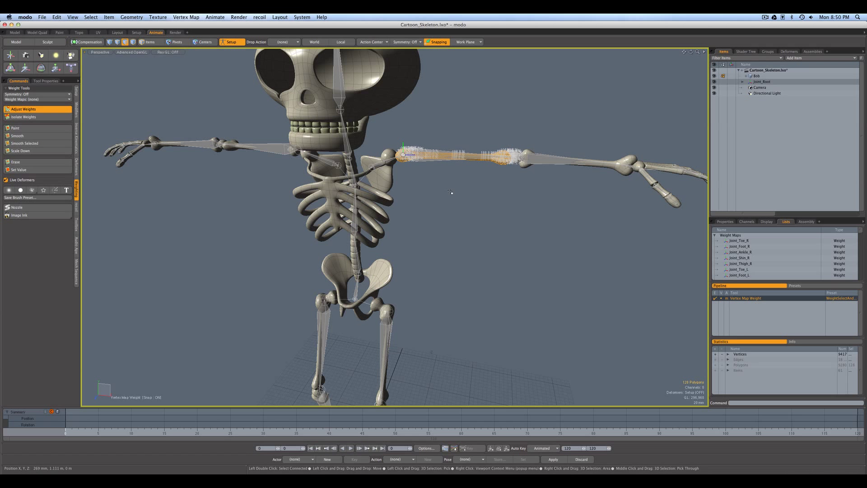
ctrl+alt+right_drag(358, 191, 525, 149)
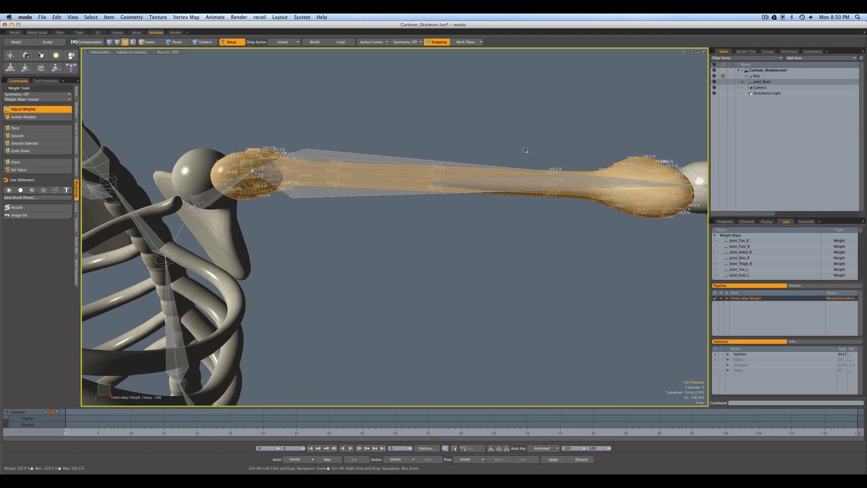
ctrl+alt+drag(525, 151, 393, 220)
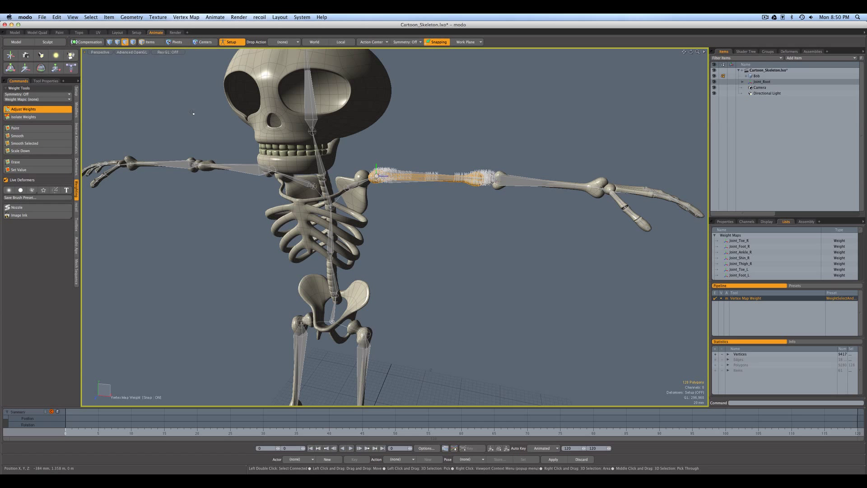
click(131, 55)
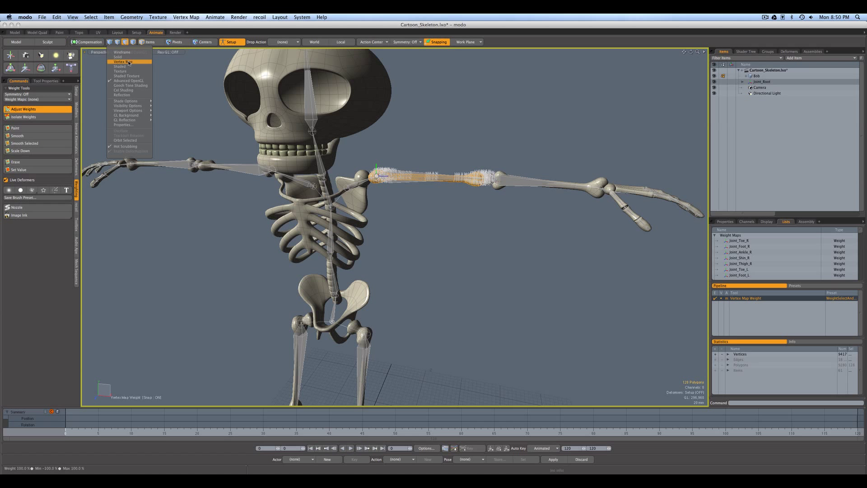
click(123, 62)
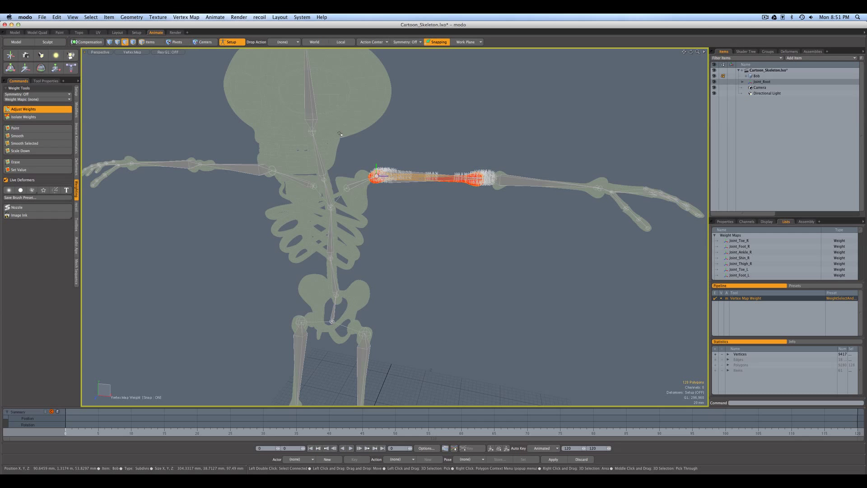
Step: Select the left forearm joint and the forearm bone's polygons
key(5)
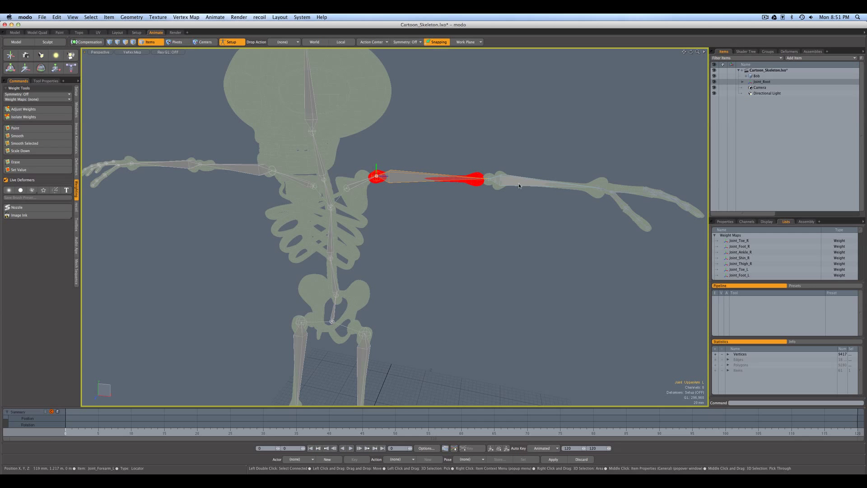
click(519, 186)
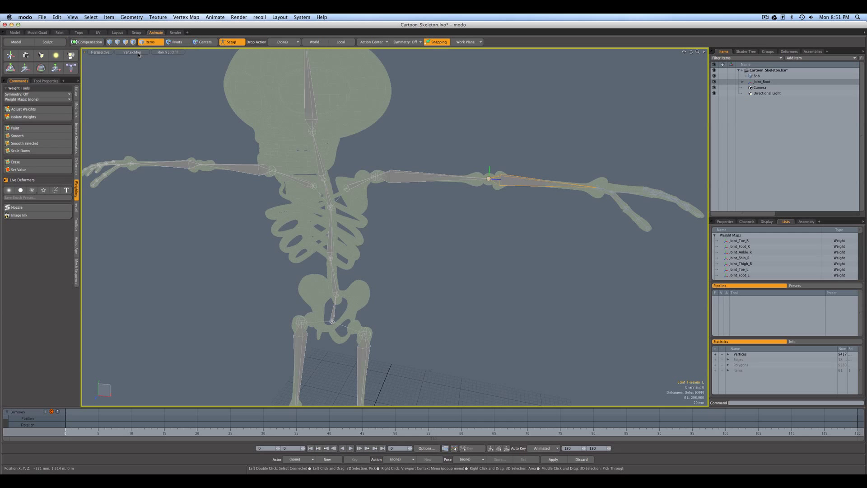
click(126, 41)
double_click(410, 171)
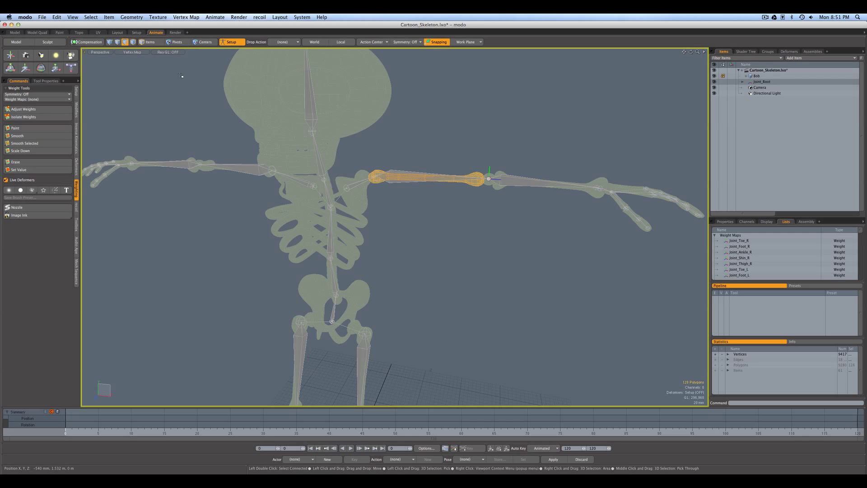
double_click(489, 181)
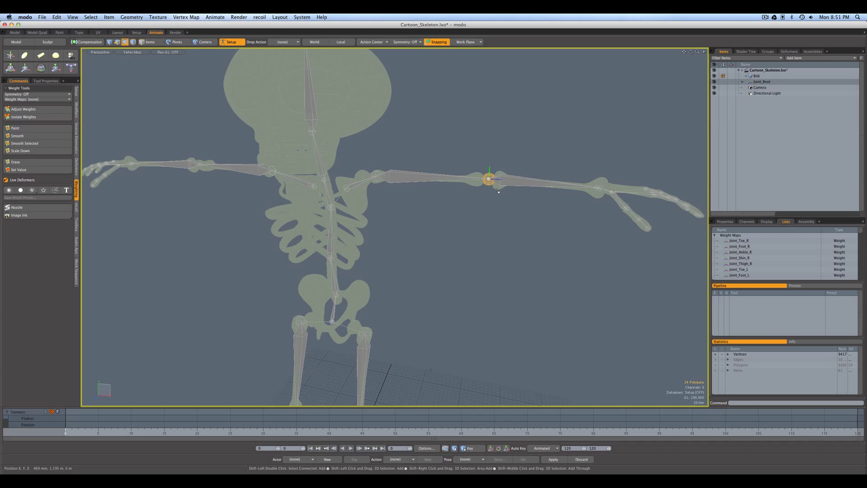
shift+double_click(497, 186)
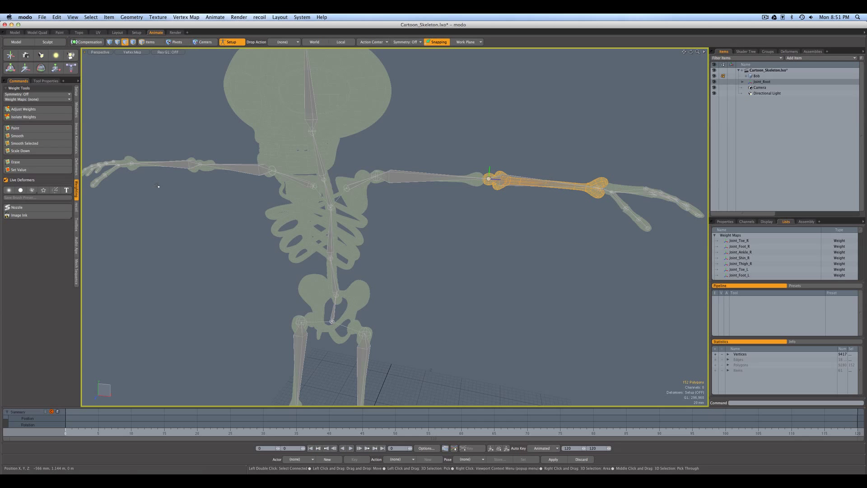
Step: Set the selected forearm polygons to 100% weight on the forearm joint
click(51, 109)
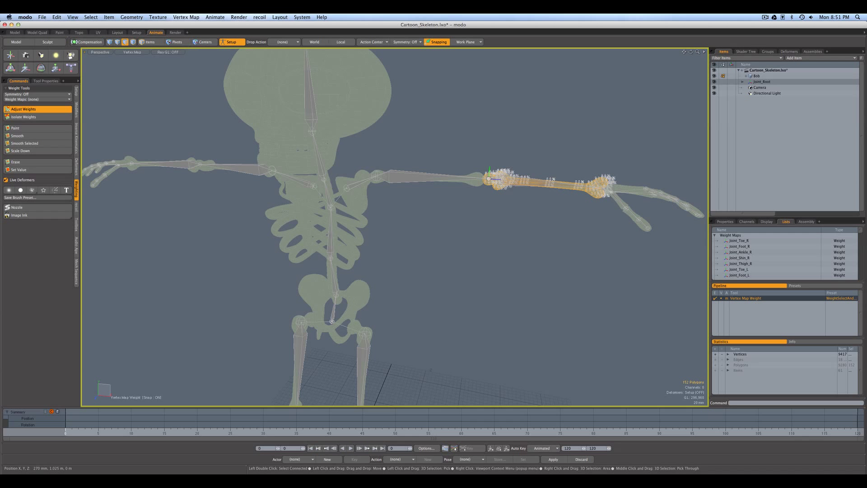
drag(398, 247, 483, 243)
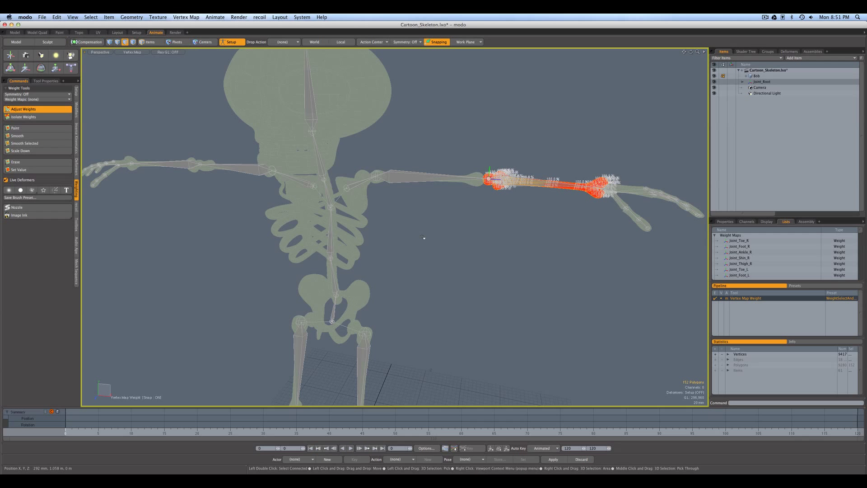
click(150, 42)
alt+shift+drag(398, 257, 373, 171)
Step: Weight the left thigh bone's polygons 100% to the left thigh joint
click(339, 272)
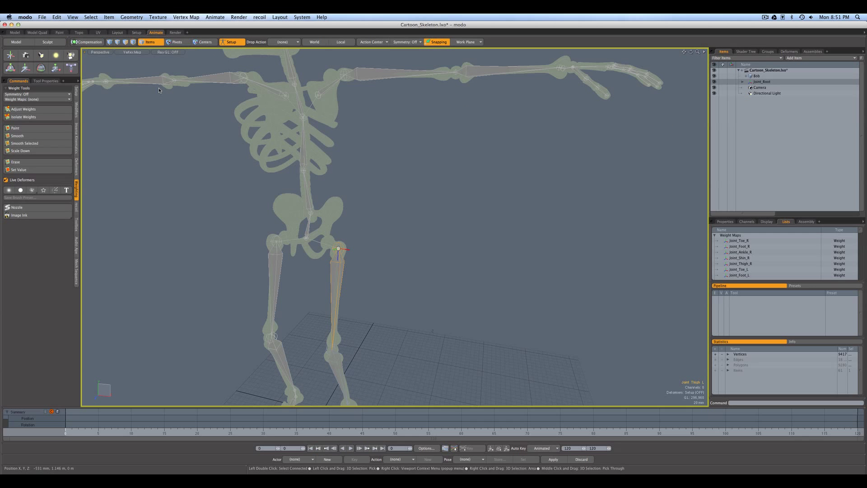
key(3)
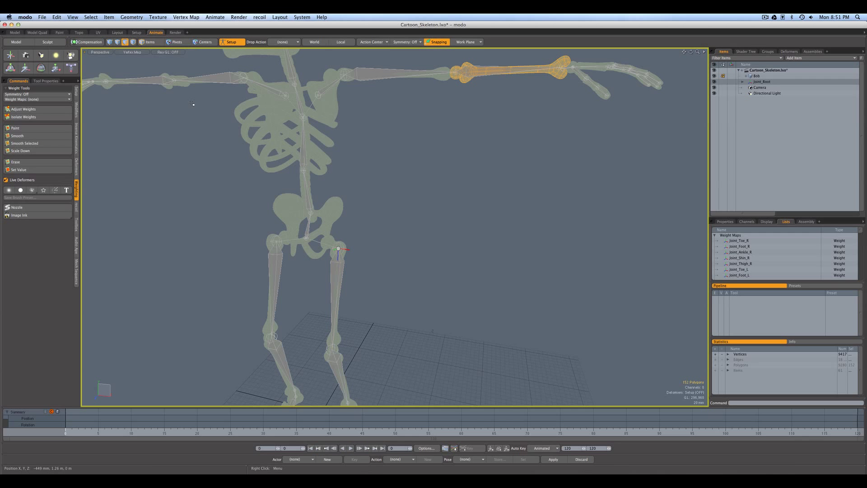
double_click(344, 254)
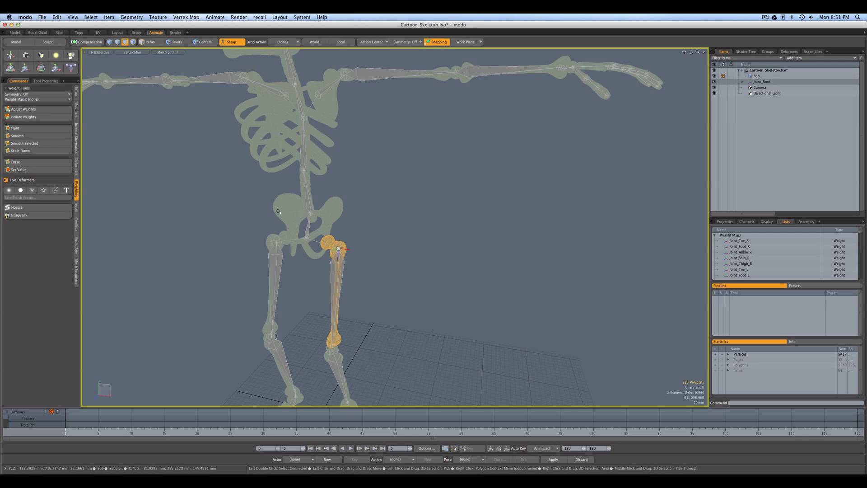
click(55, 109)
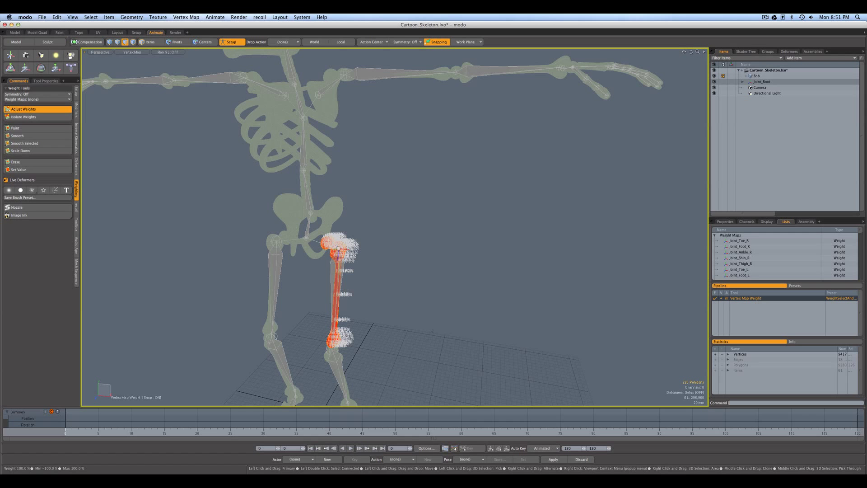
alt+drag(253, 190, 171, 66)
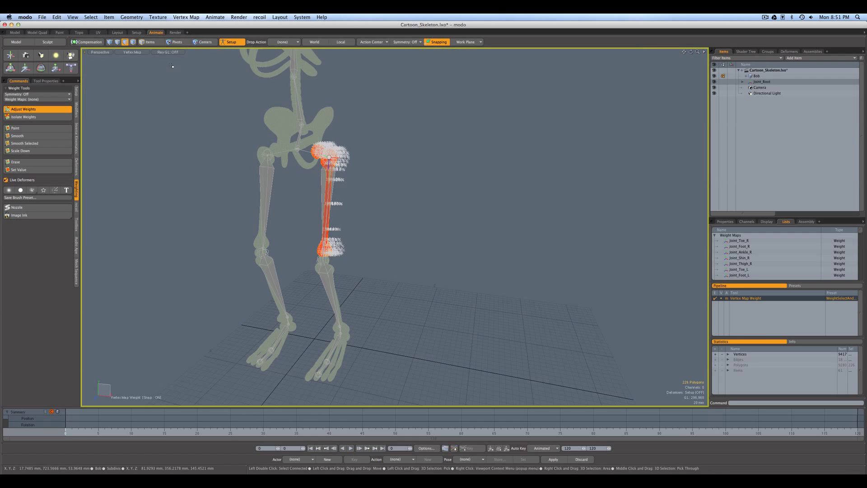
Step: Weight the left knee, shin and ankle polygons 100% to the left shin joint
click(149, 41)
click(328, 279)
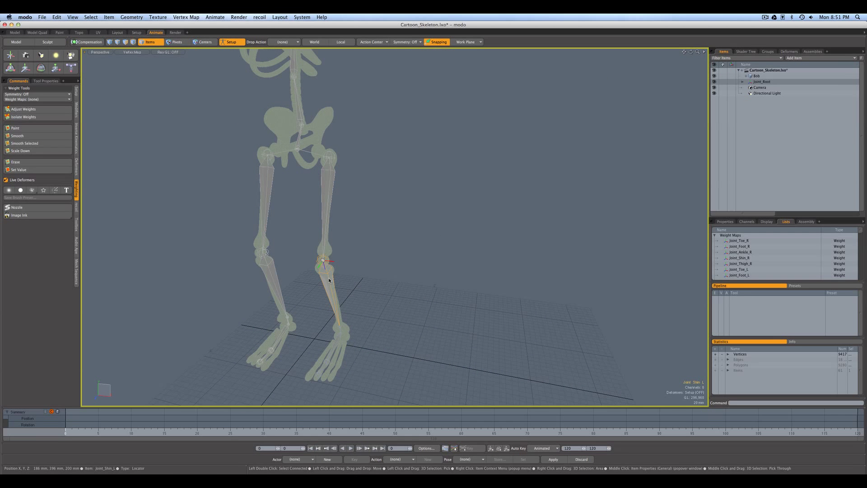
click(125, 42)
ctrl+alt+drag(325, 248, 379, 261)
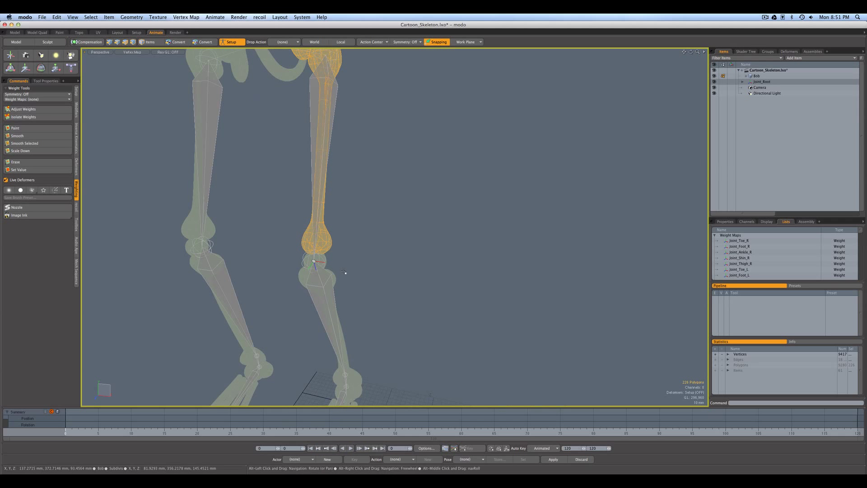
double_click(315, 261)
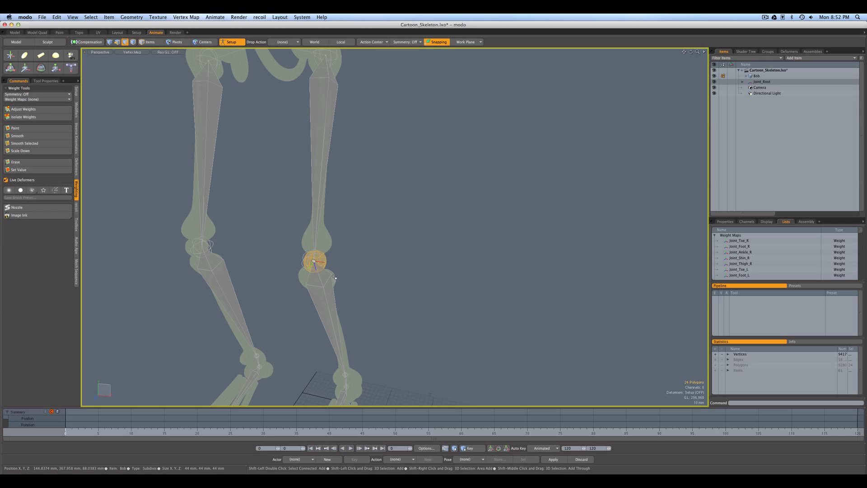
shift+double_click(334, 277)
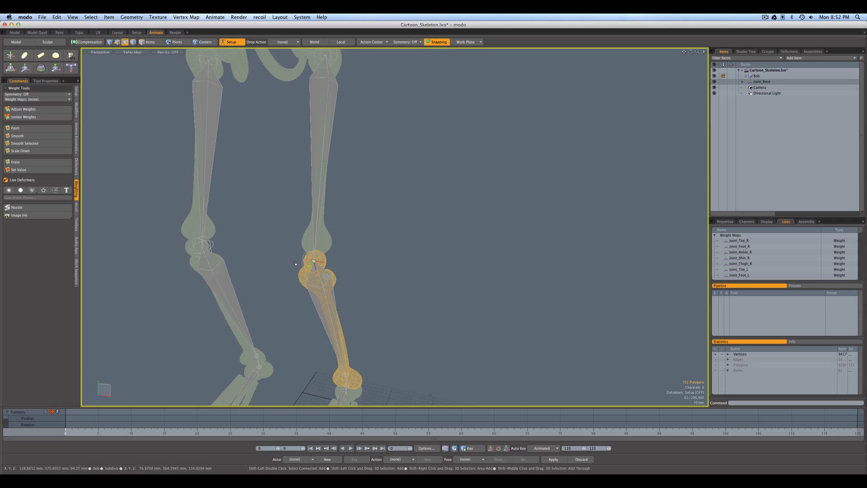
click(44, 111)
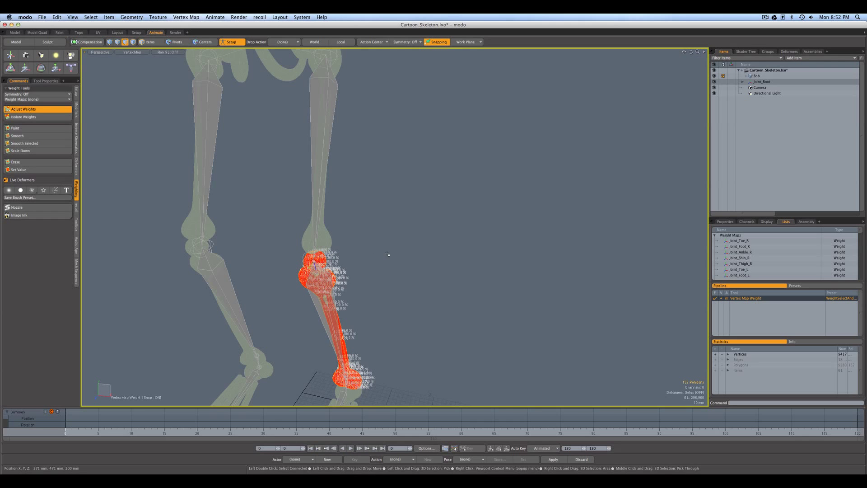
scroll(388, 254, down, 6)
scroll(407, 273, up, 2)
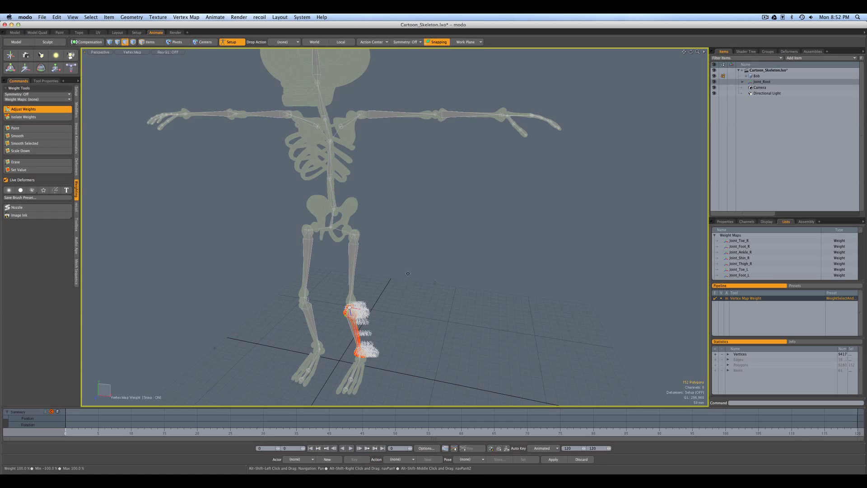
key(q)
click(408, 273)
Step: Turn off Setup mode and switch the viewport to Advanced OpenGL shading
ctrl+alt+drag(412, 257, 369, 267)
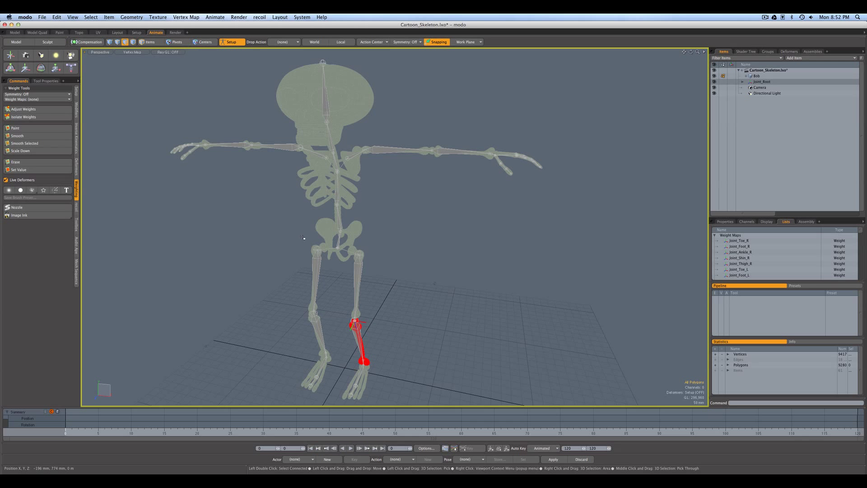
click(232, 43)
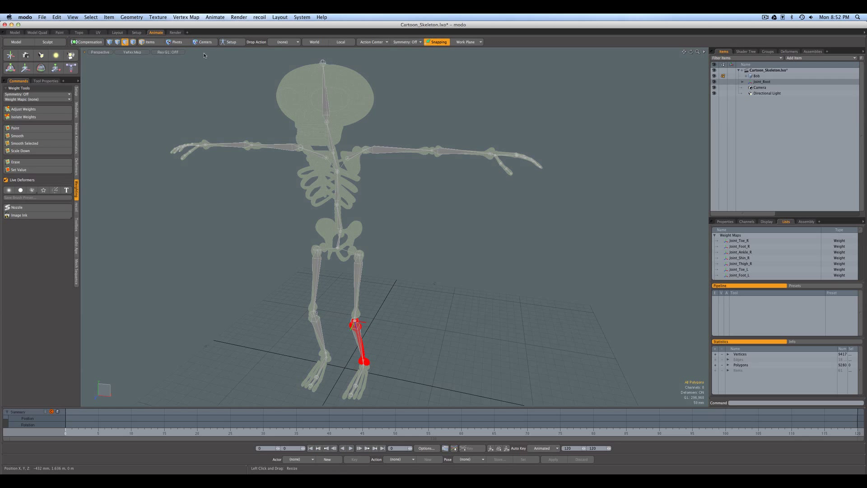
click(132, 52)
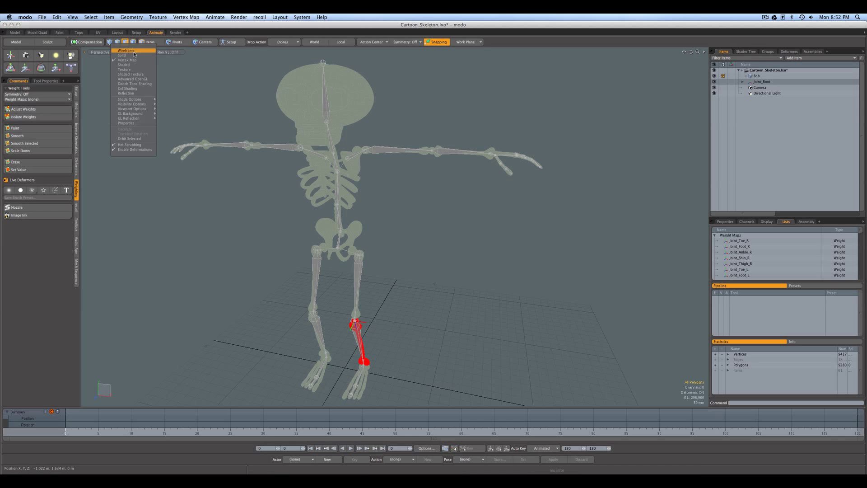
click(139, 79)
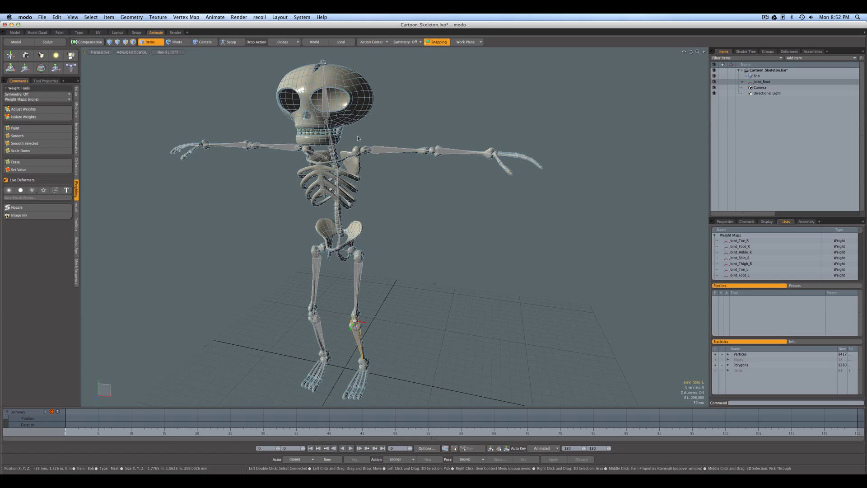
Step: Rotate the left upper arm down and bend the left forearm at the elbow, using Local action center
key(e)
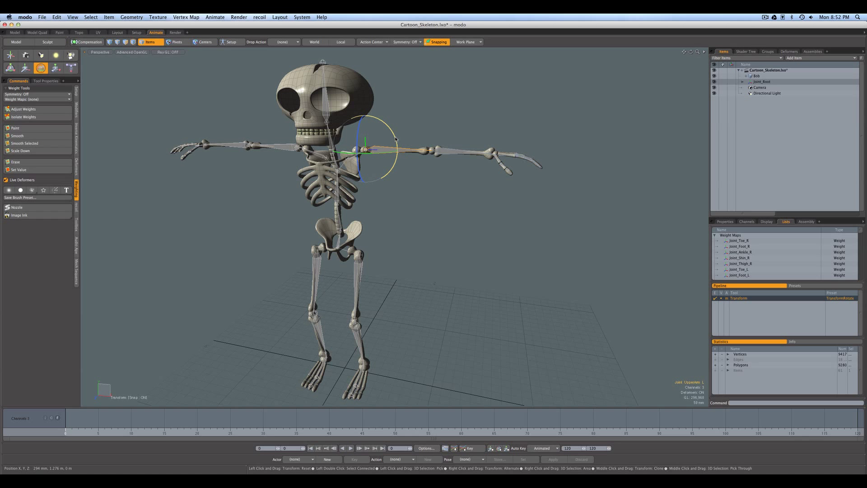
click(341, 42)
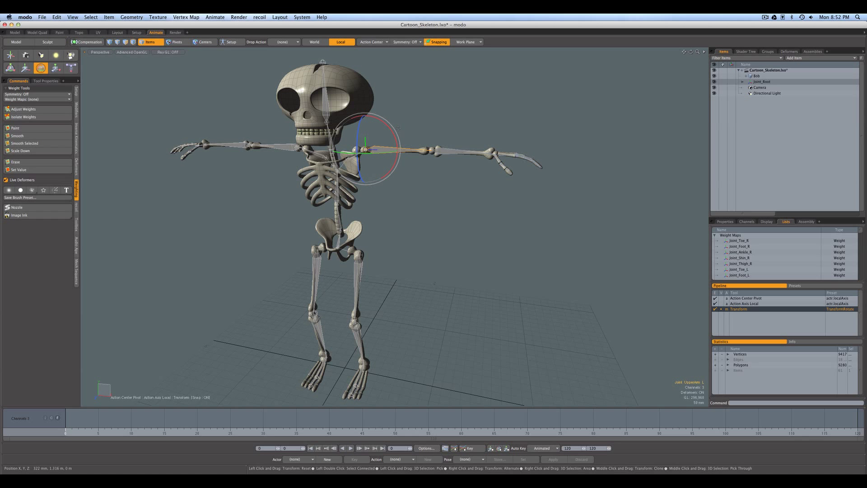
drag(390, 132, 401, 165)
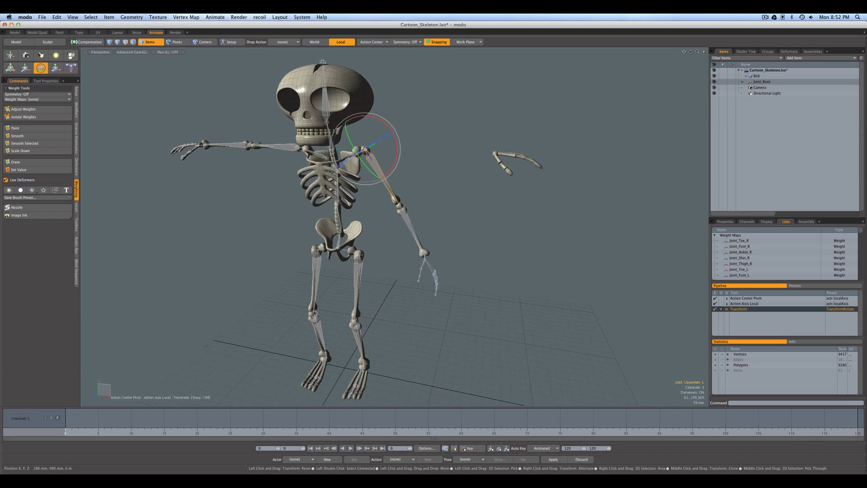
click(390, 200)
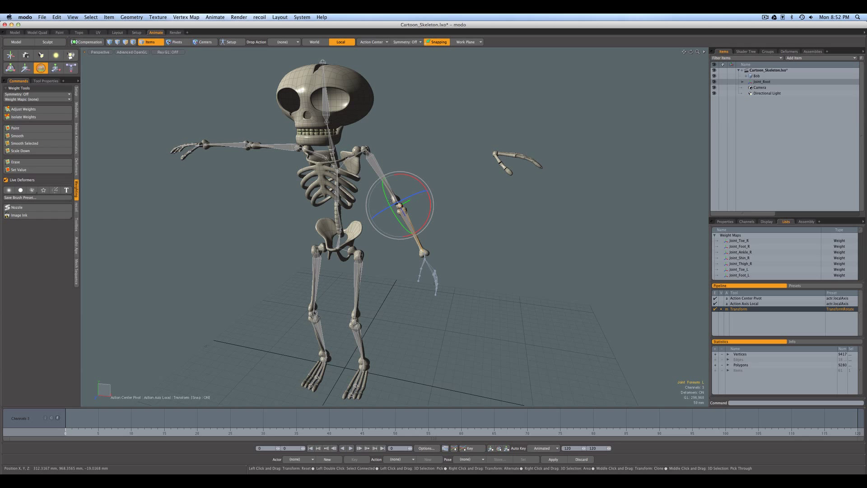
drag(386, 190, 402, 249)
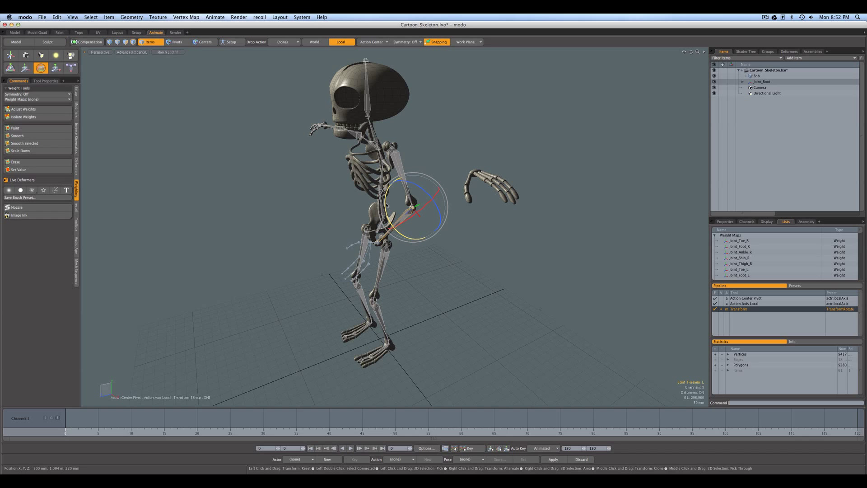
mouse_move(386, 205)
mouse_down()
mouse_move(397, 232)
mouse_move(429, 231)
mouse_move(402, 235)
mouse_move(387, 199)
mouse_move(424, 266)
mouse_move(409, 277)
mouse_move(373, 197)
mouse_up()
Step: Swing the left leg forward at the hip and bend the shin at the knee
key(q)
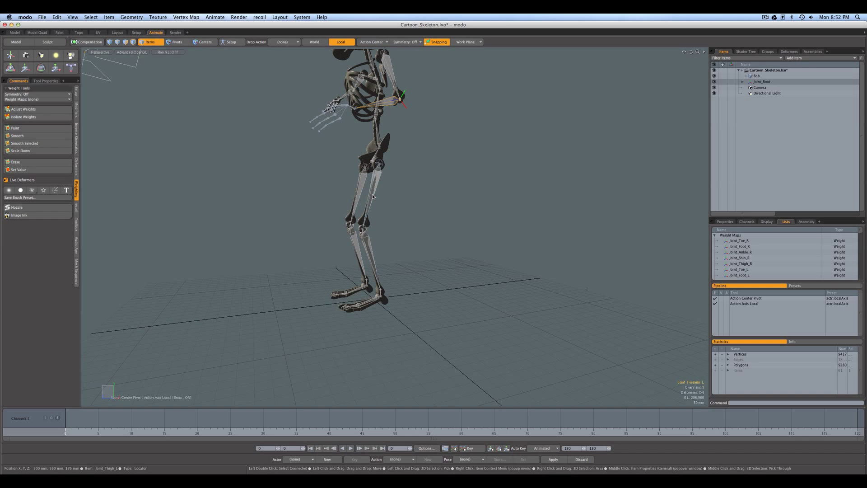
click(373, 197)
key(e)
mouse_move(373, 197)
mouse_down()
mouse_move(393, 217)
mouse_move(384, 197)
mouse_up()
key(Down)
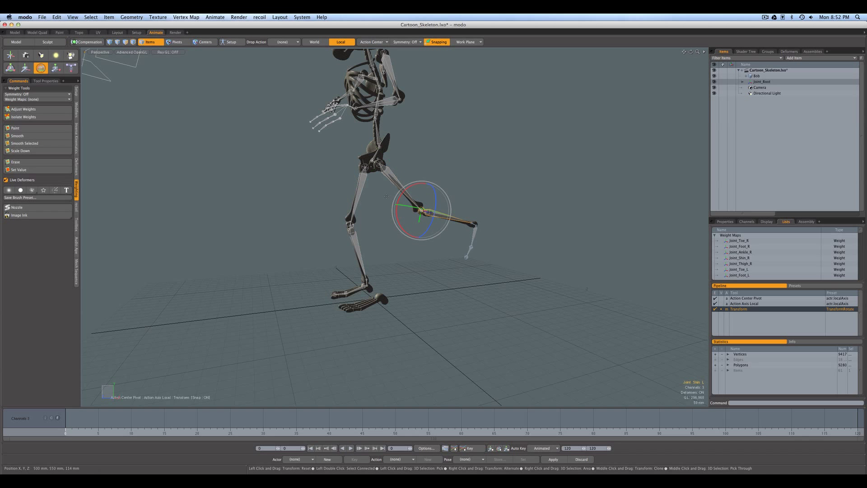
mouse_move(408, 232)
mouse_down()
mouse_move(398, 217)
mouse_move(410, 231)
mouse_up()
key(Down)
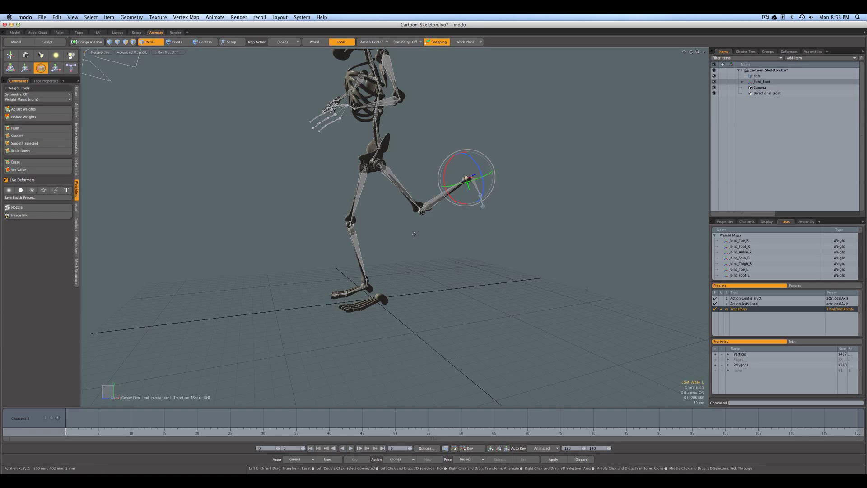
click(414, 235)
alt+drag(414, 234, 454, 245)
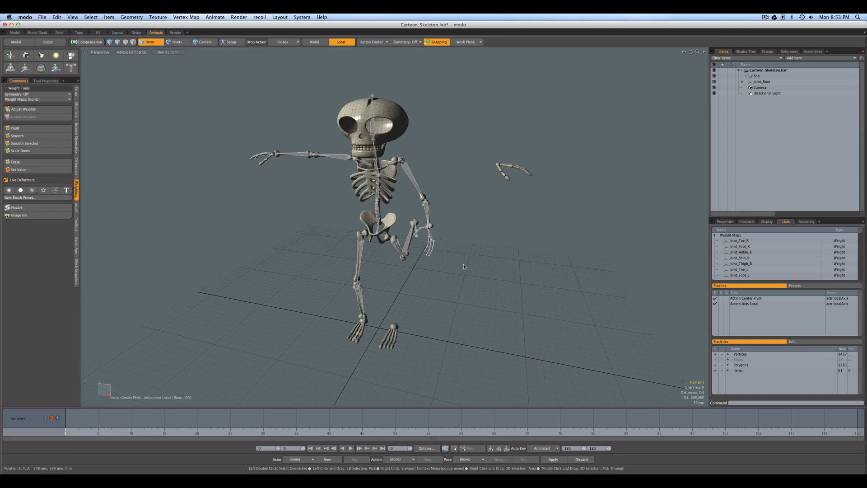
click(765, 18)
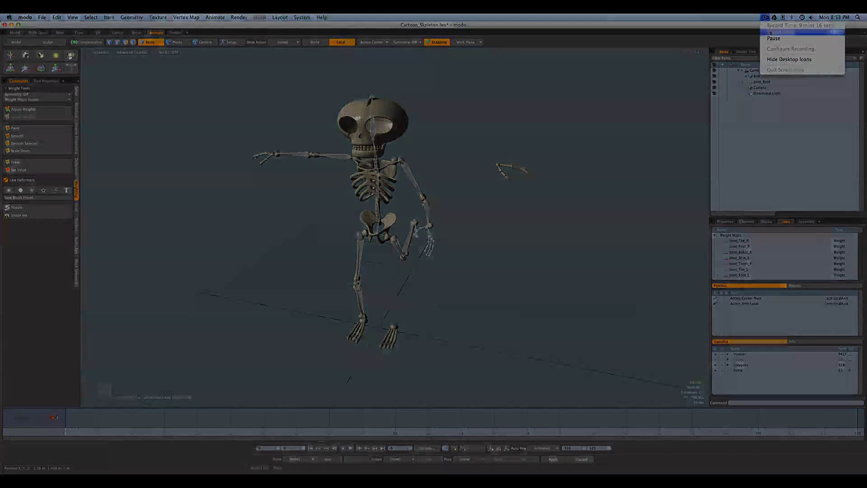